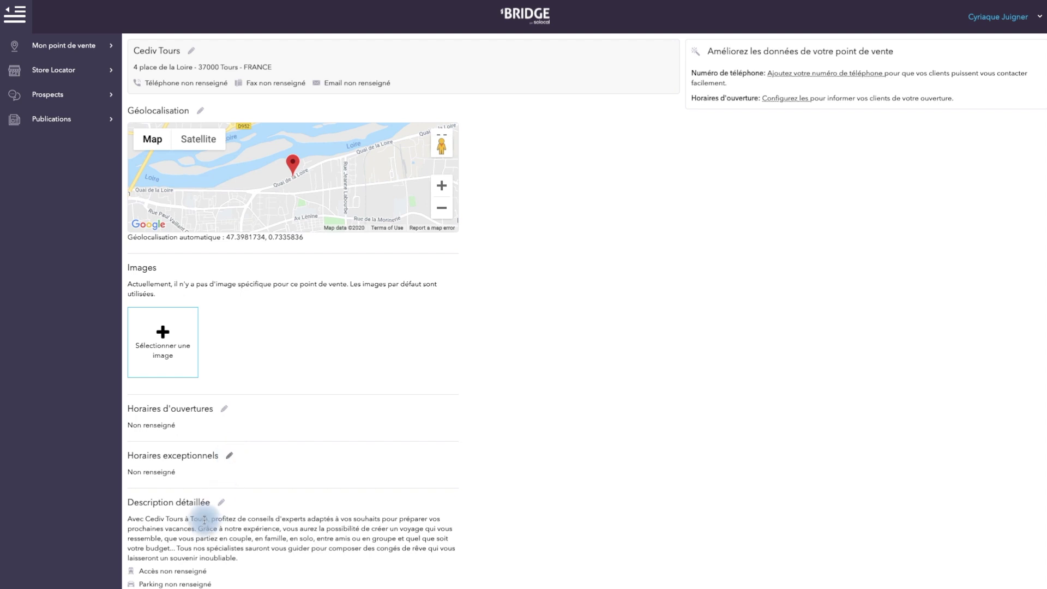
{"action": "scroll", "coordinate": [223, 503], "scroll_direction": "down", "scroll_amount": 5}
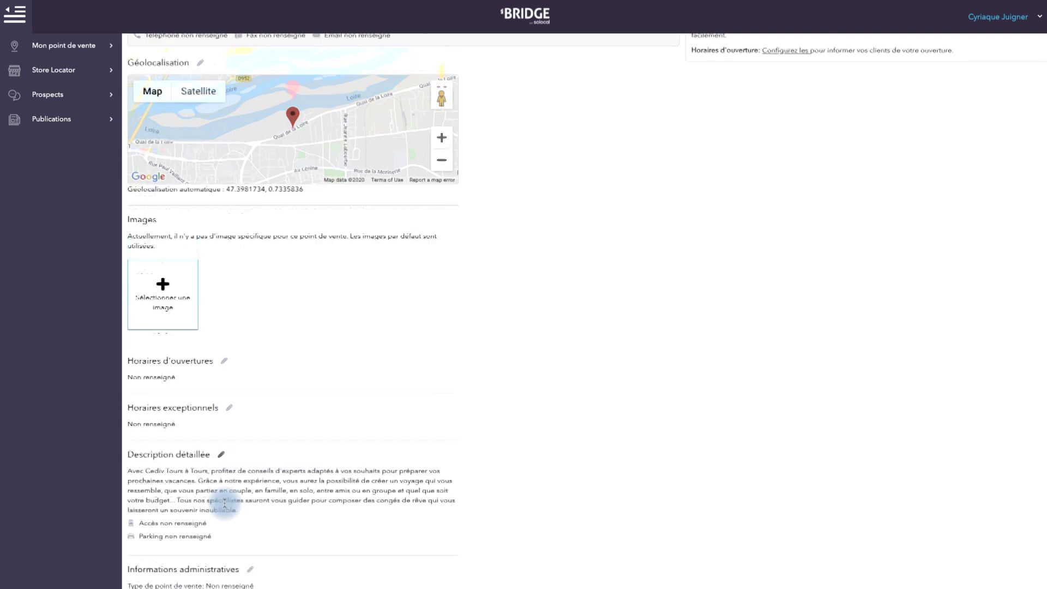
{"action": "scroll", "coordinate": [250, 325], "scroll_direction": "down", "scroll_amount": 1}
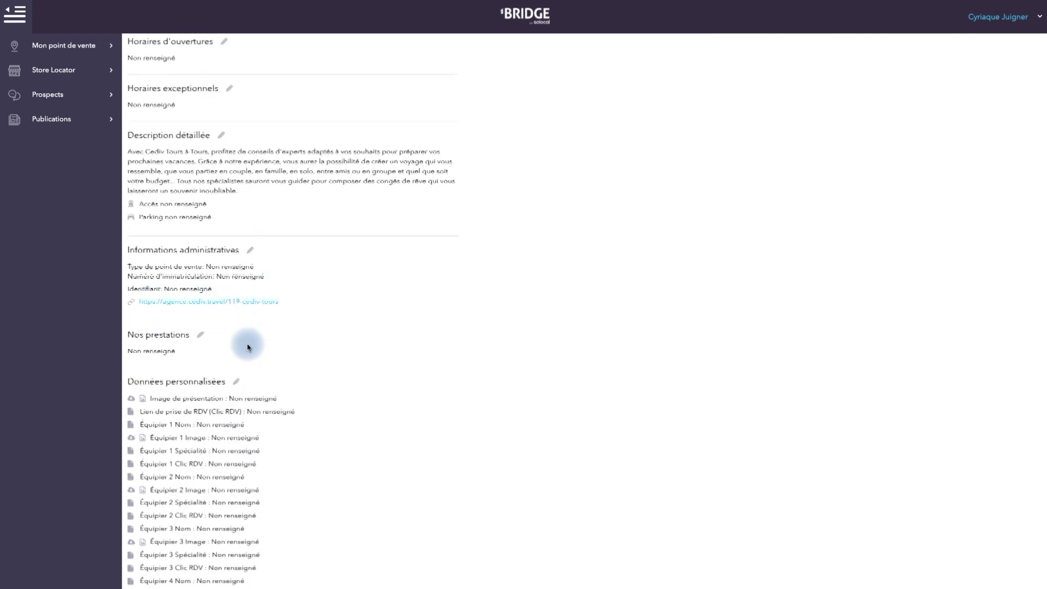
{"action": "scroll", "coordinate": [206, 337], "scroll_direction": "down", "scroll_amount": 2}
{"action": "scroll", "coordinate": [243, 289], "scroll_direction": "down", "scroll_amount": 5}
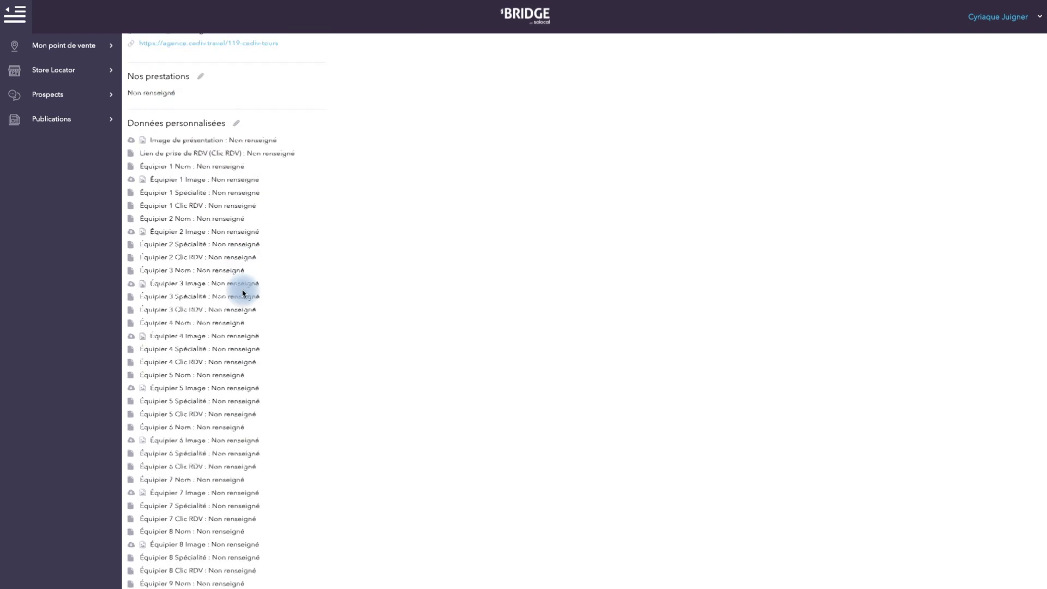
{"action": "scroll", "coordinate": [243, 289], "scroll_direction": "up", "scroll_amount": 15}
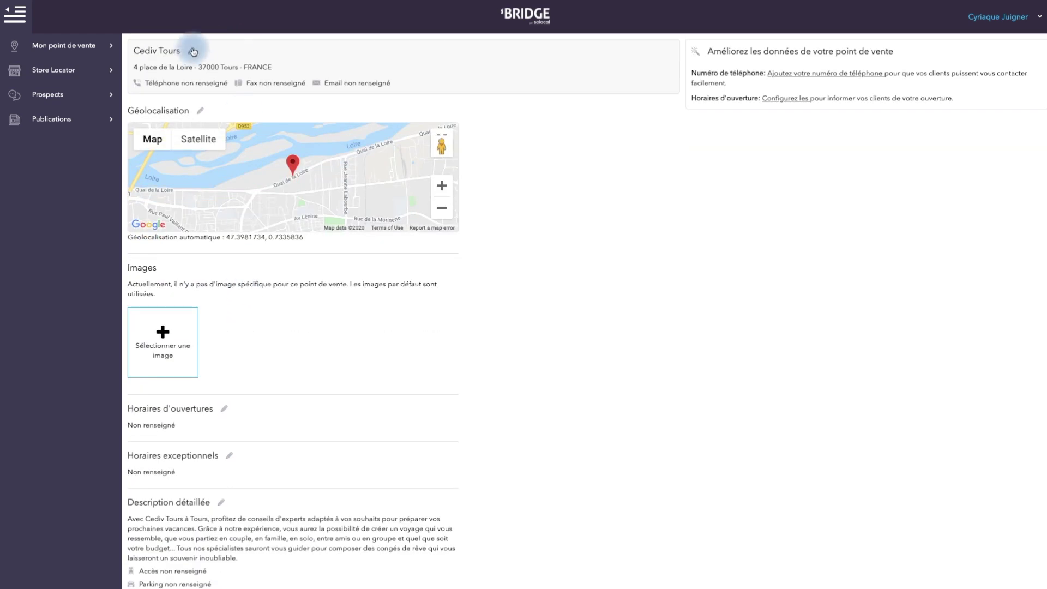
{"action": "left_click", "coordinate": [193, 52]}
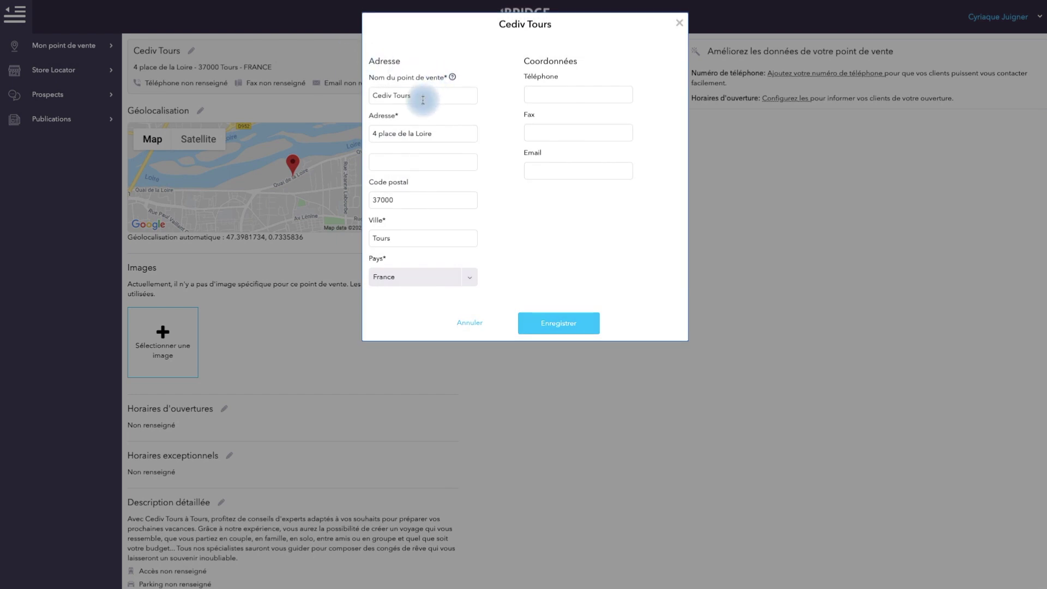
Rename the listing to 'Cediv Tours, agence de voyage', add its phone number and contact email, and save
{"action": "left_click", "coordinate": [430, 95]}
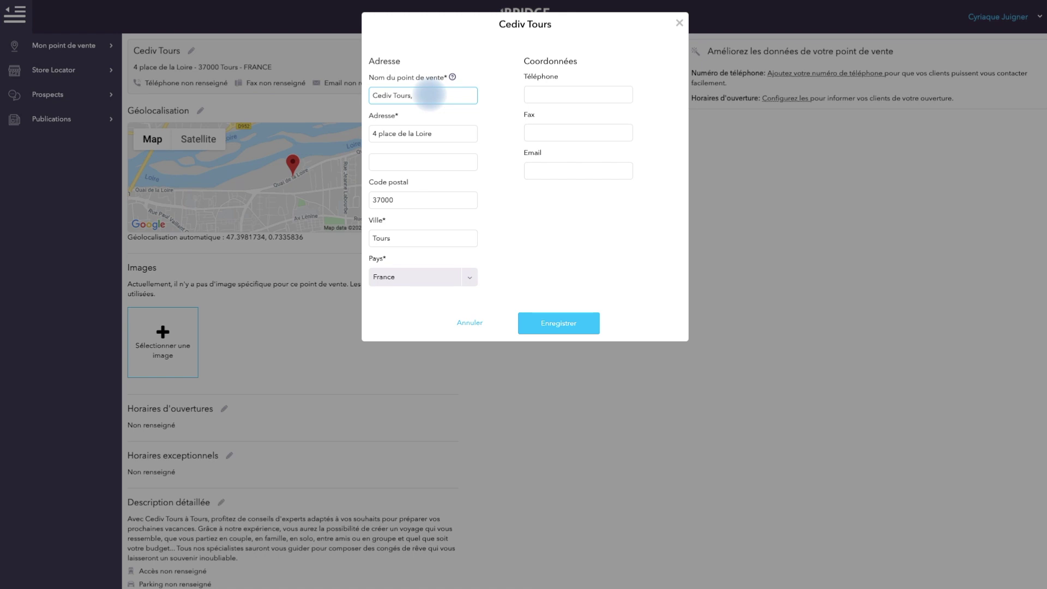
{"action": "type", "text": "oyage"}
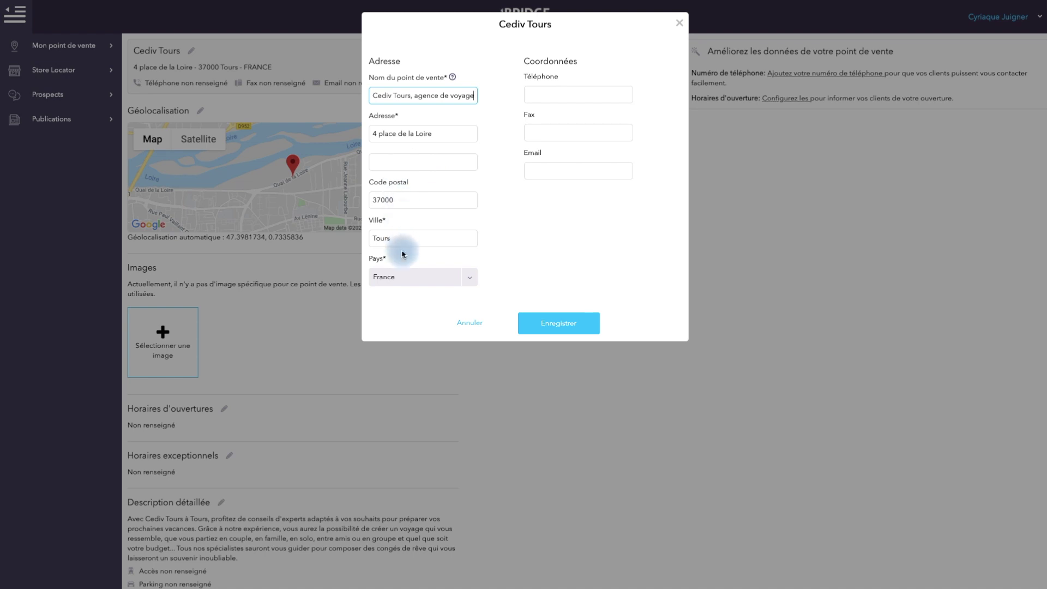
{"action": "left_click", "coordinate": [551, 94]}
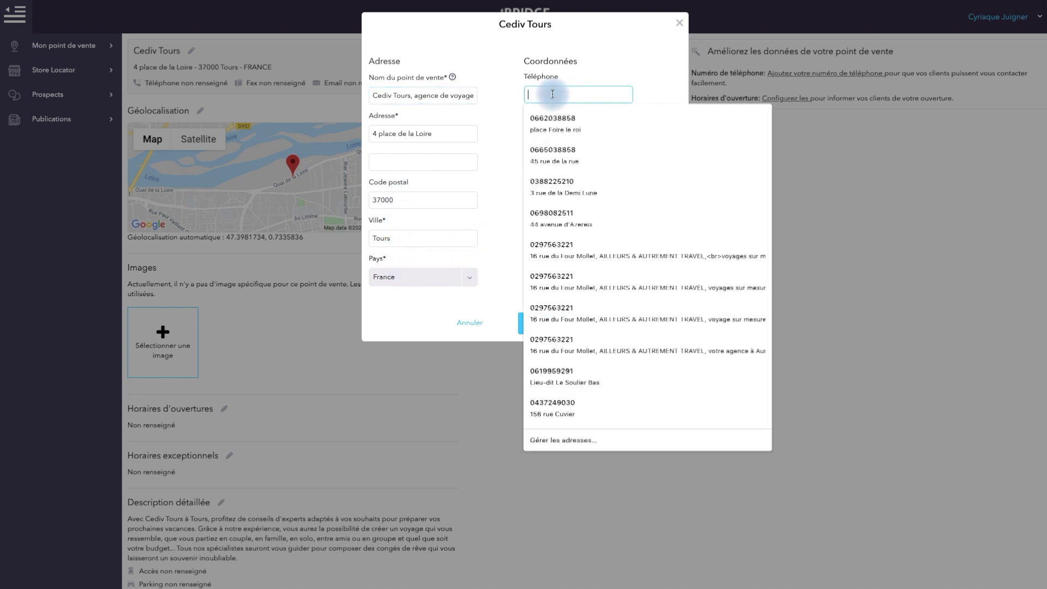
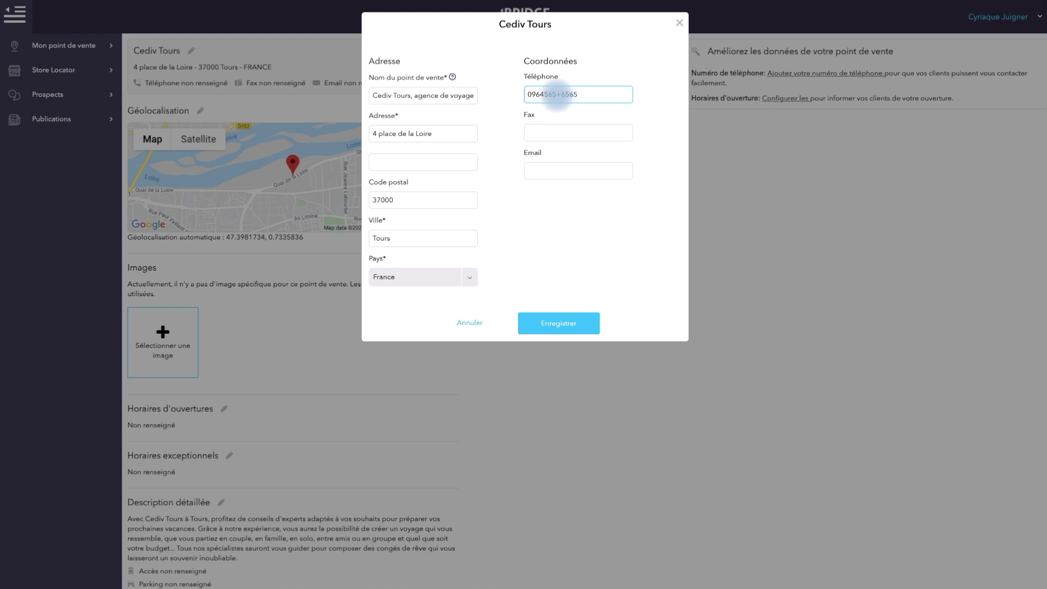
{"action": "key", "text": "Tab"}
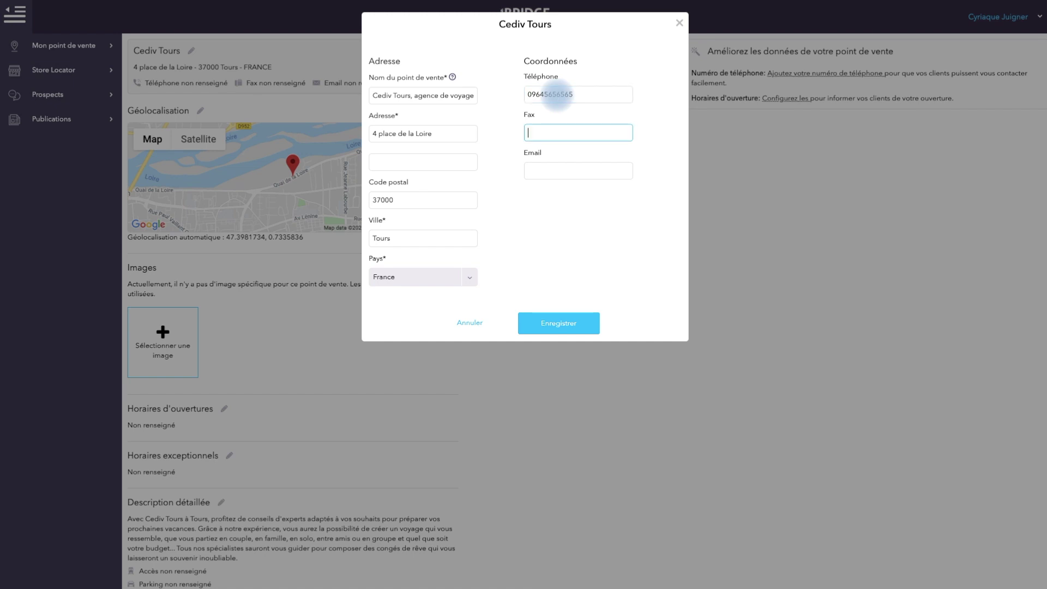
{"action": "key", "text": "Tab"}
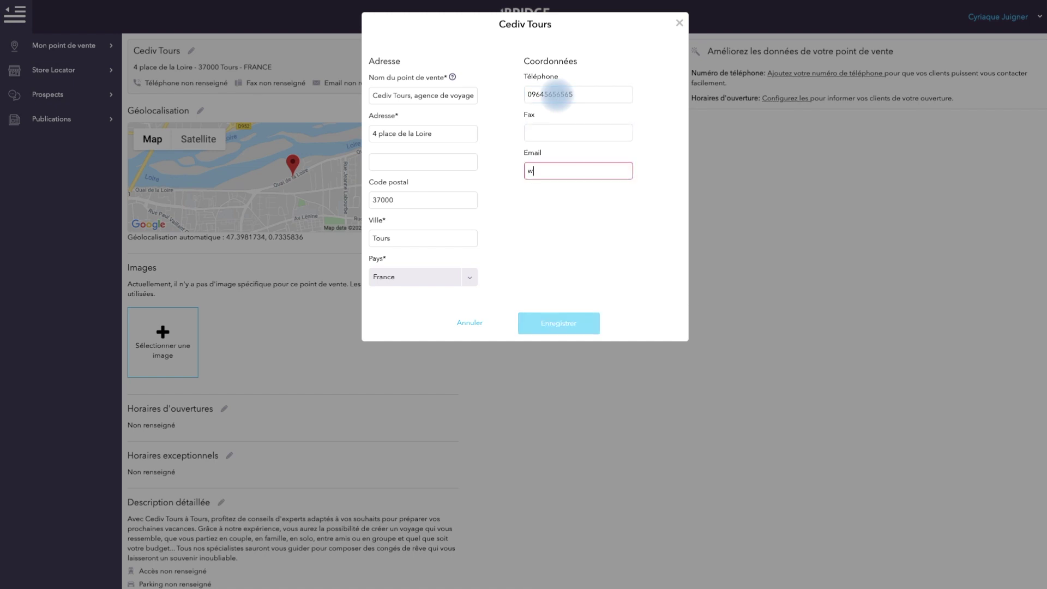
{"action": "left_click", "coordinate": [556, 322]}
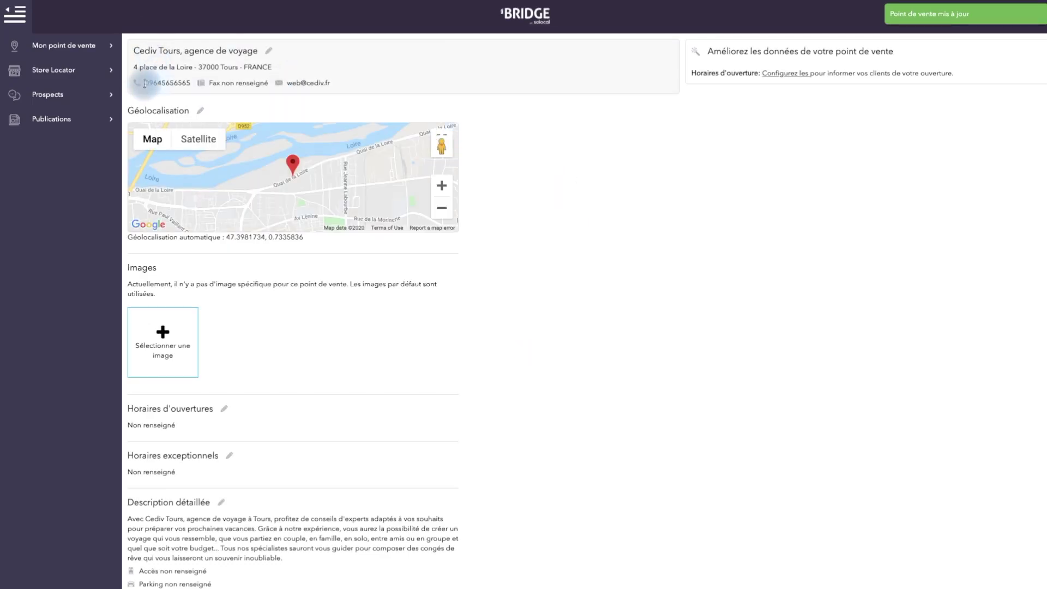
Review the newly saved phone number and email on the listing
{"action": "left_click_drag", "start_coordinate": [143, 83], "coordinate": [191, 85]}
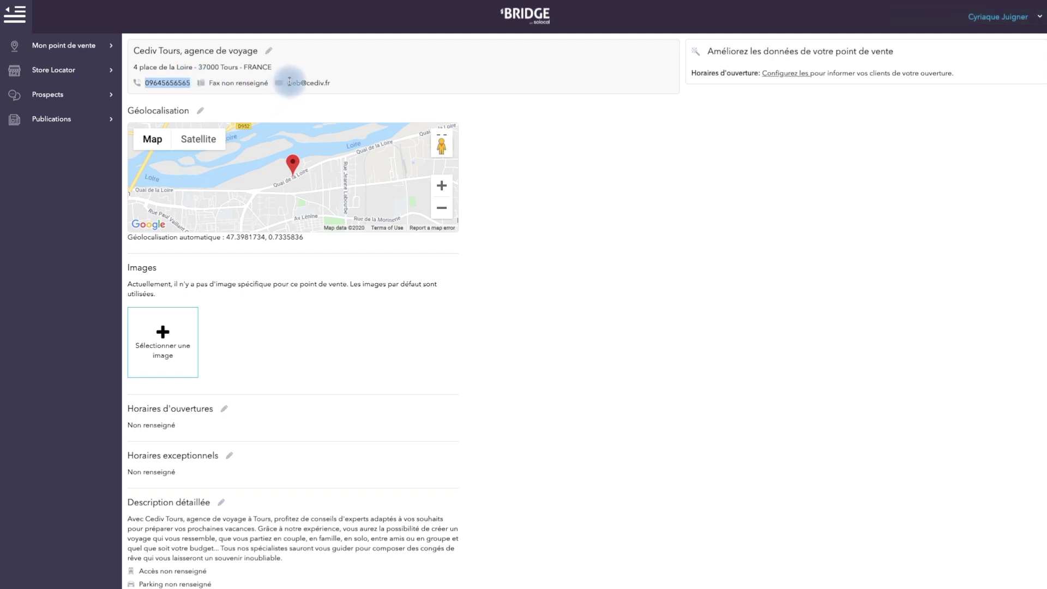
{"action": "left_click_drag", "start_coordinate": [286, 83], "coordinate": [342, 85]}
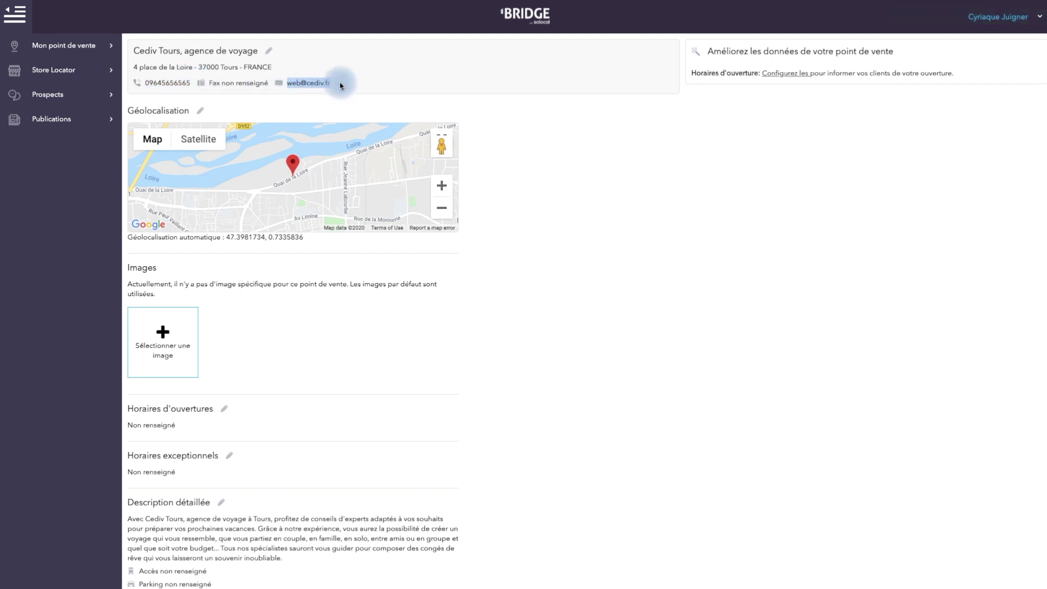
{"action": "left_click", "coordinate": [348, 104]}
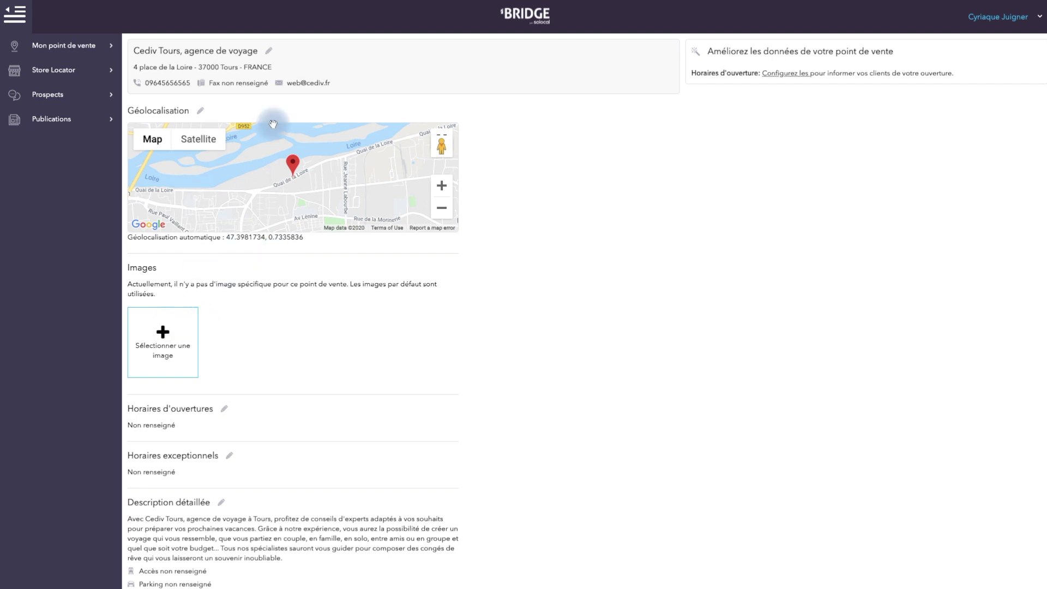
Replace the street address with 'Place Plumereau' and save it
{"action": "left_click", "coordinate": [269, 53]}
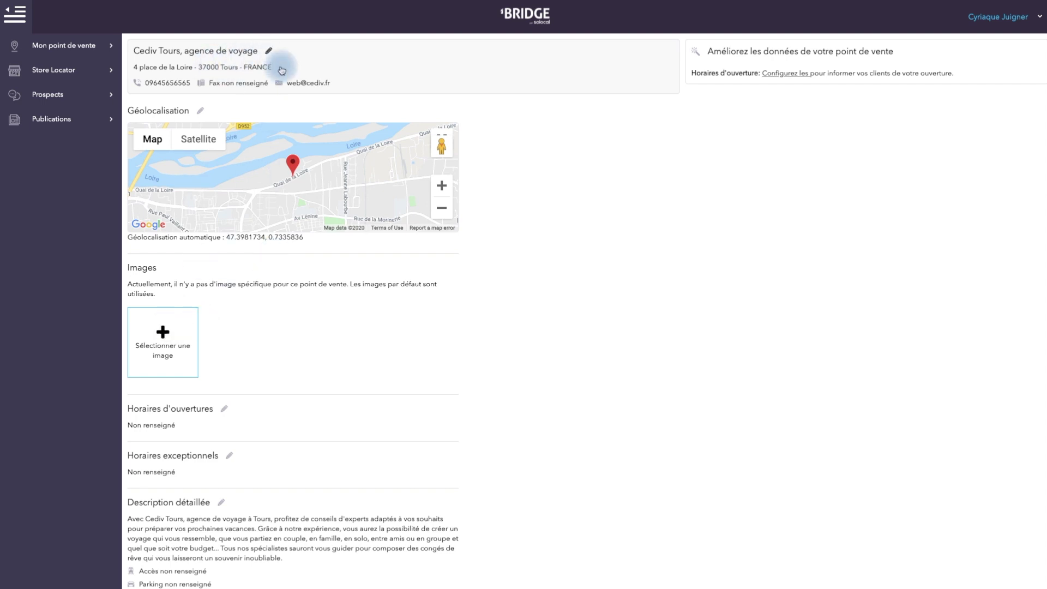
{"action": "left_click_drag", "start_coordinate": [456, 133], "coordinate": [367, 132]}
{"action": "type", "text": "Place Plumereau"}
{"action": "left_click", "coordinate": [569, 322]}
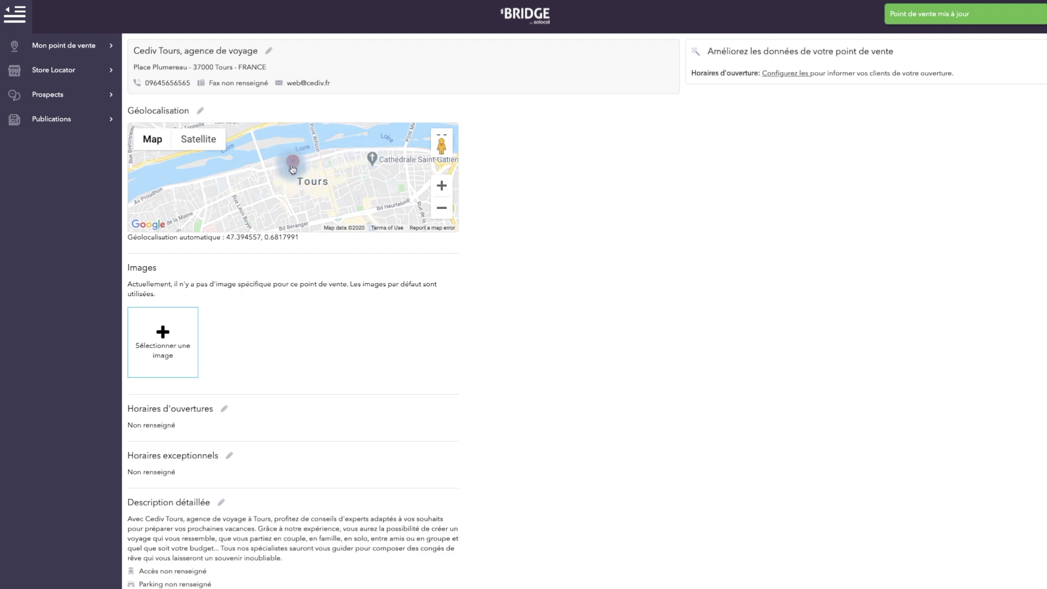
{"action": "left_click", "coordinate": [355, 194]}
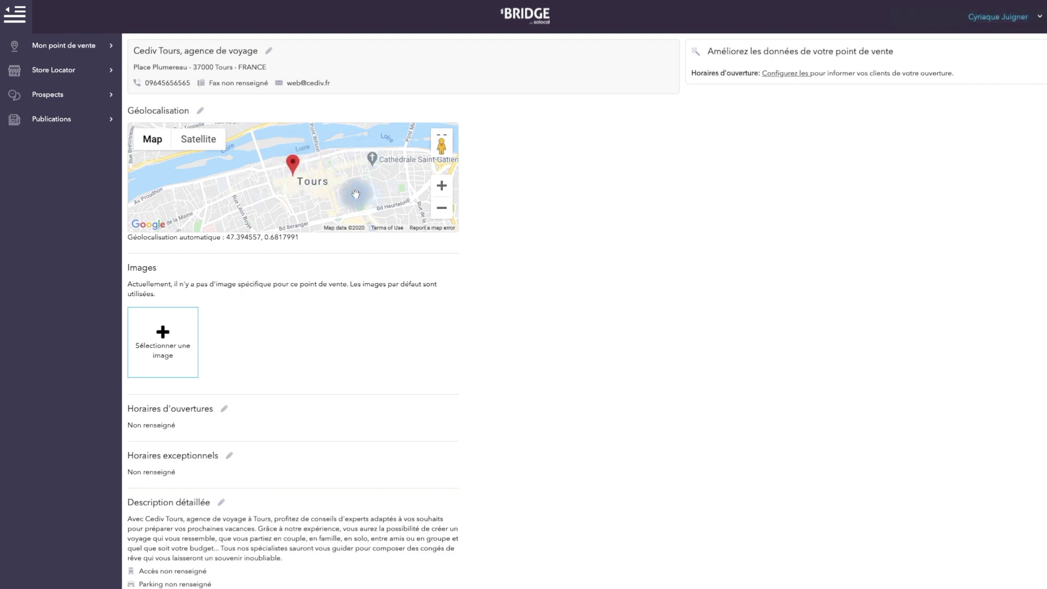
Zoom the map four levels to street level on the Place Plumereau pin and pan around it
{"action": "left_click", "coordinate": [443, 186]}
{"action": "left_click", "coordinate": [442, 187]}
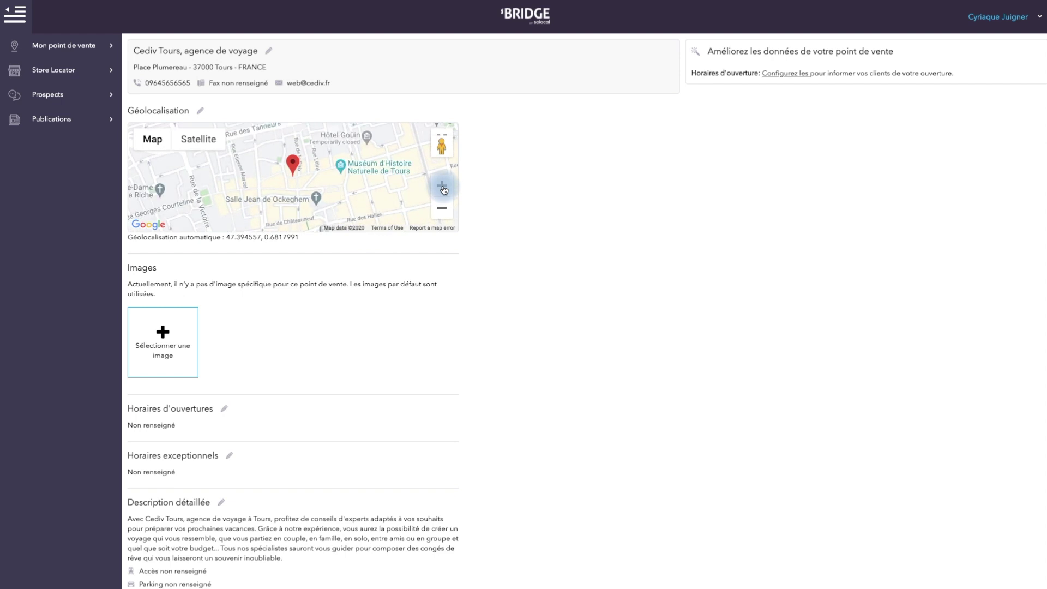
{"action": "left_click", "coordinate": [442, 187]}
{"action": "left_click", "coordinate": [442, 187]}
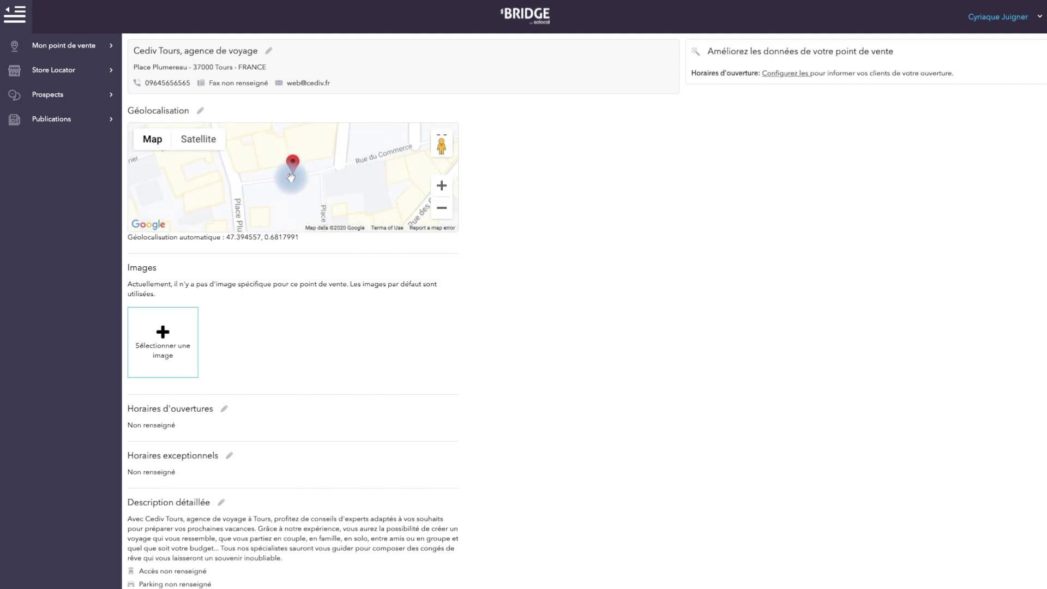
{"action": "left_click_drag", "start_coordinate": [256, 205], "coordinate": [285, 158]}
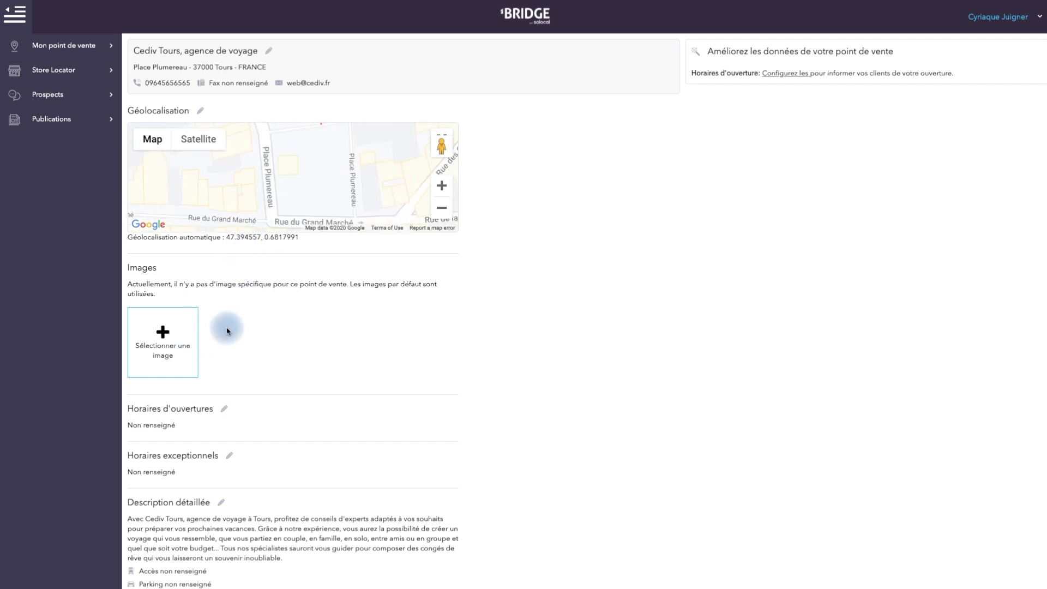
{"action": "left_click", "coordinate": [165, 333]}
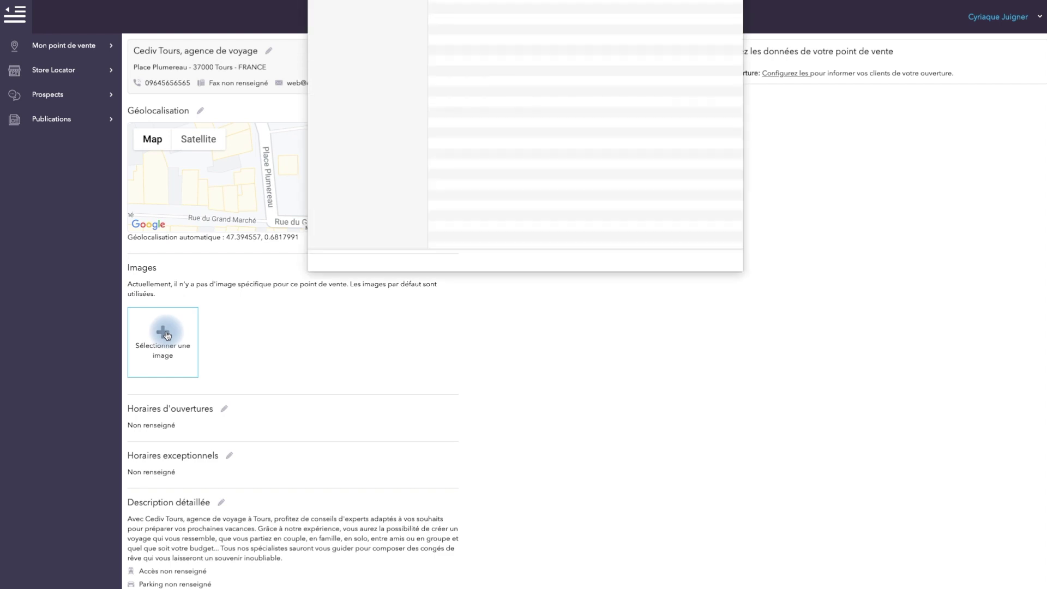
Upload Tours_Place_Plumereau_1.jpg as the listing's first photo
{"action": "left_click", "coordinate": [486, 21]}
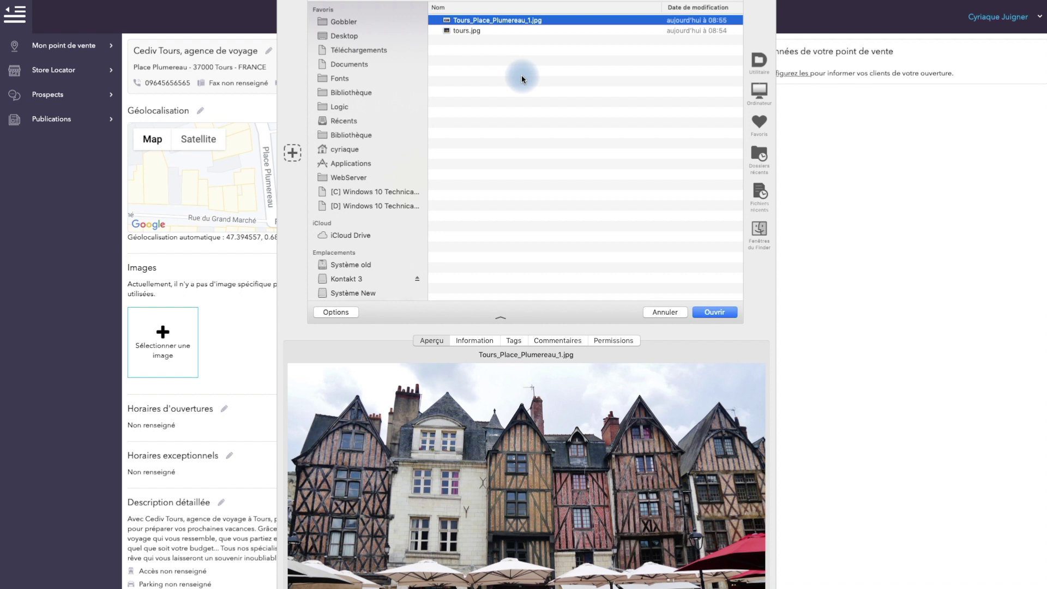
{"action": "key", "text": "Return"}
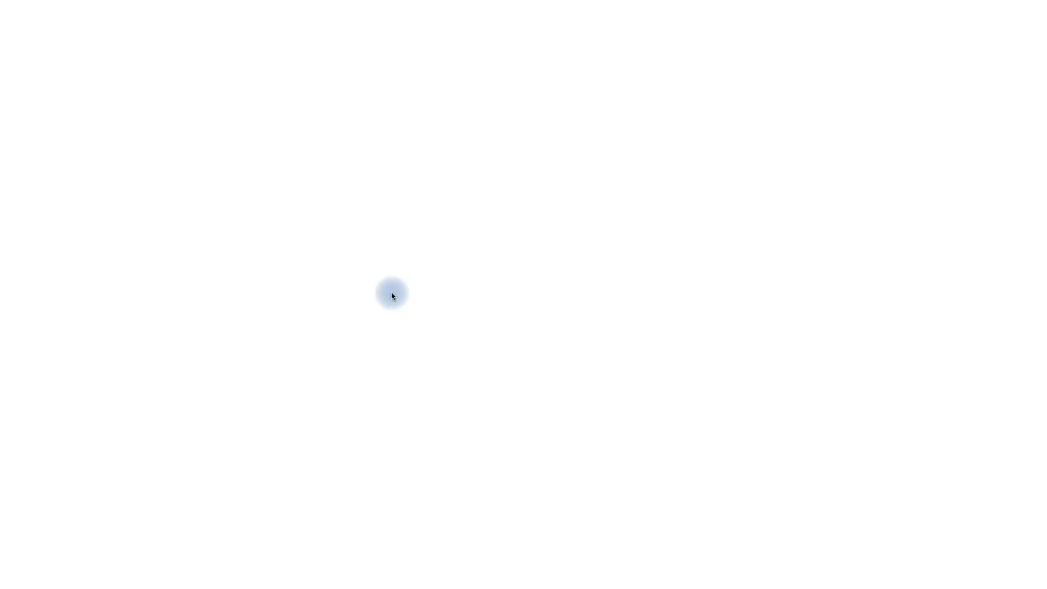
{"action": "left_click", "coordinate": [175, 324]}
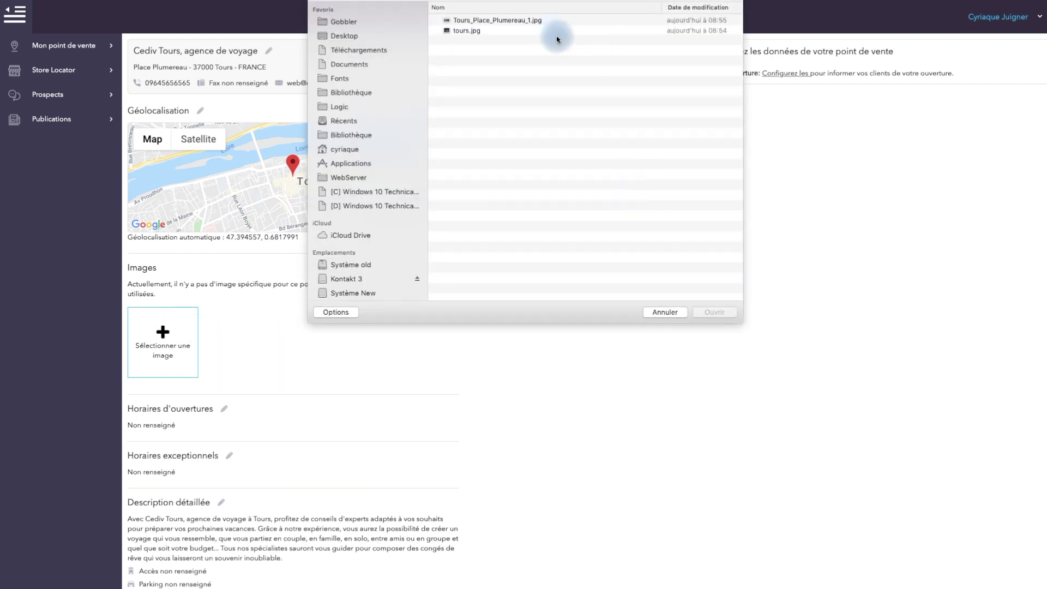
{"action": "left_click", "coordinate": [539, 20]}
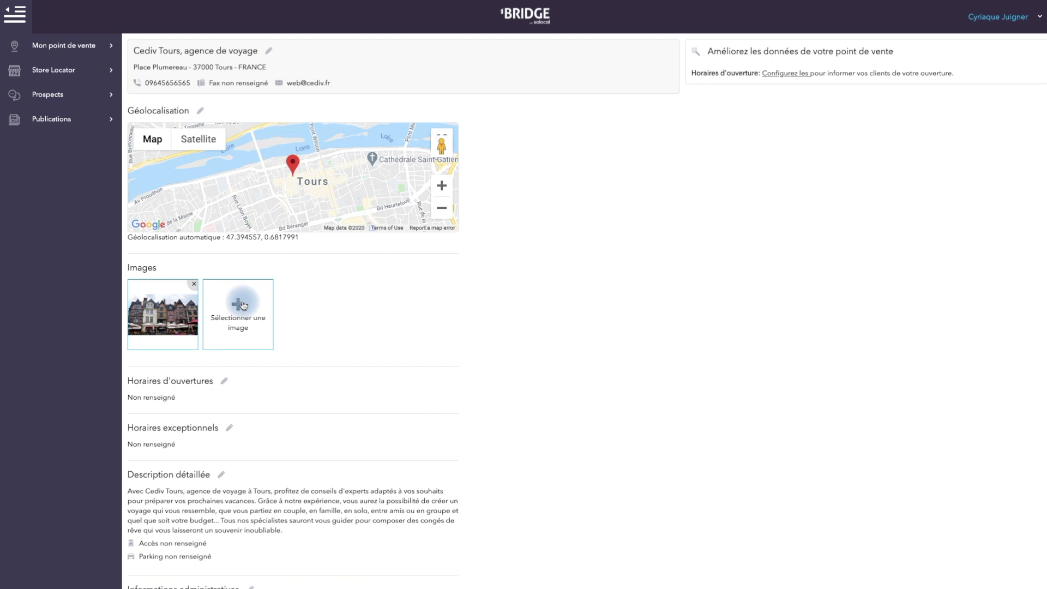
{"action": "left_click", "coordinate": [244, 305]}
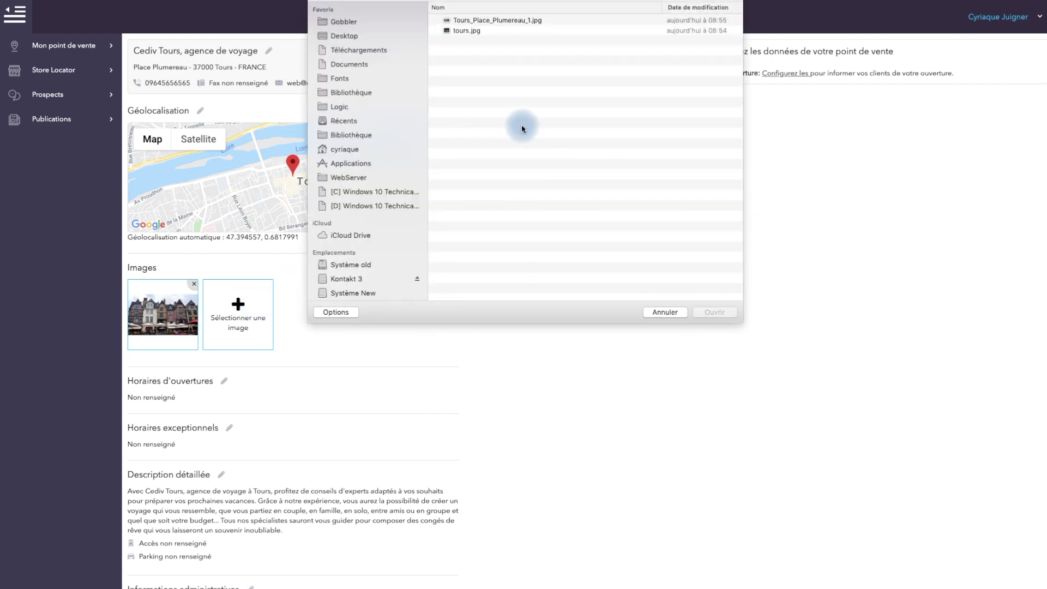
Add the night photo tours.jpg and delete the duplicated Plumereau image
{"action": "left_click", "coordinate": [476, 20]}
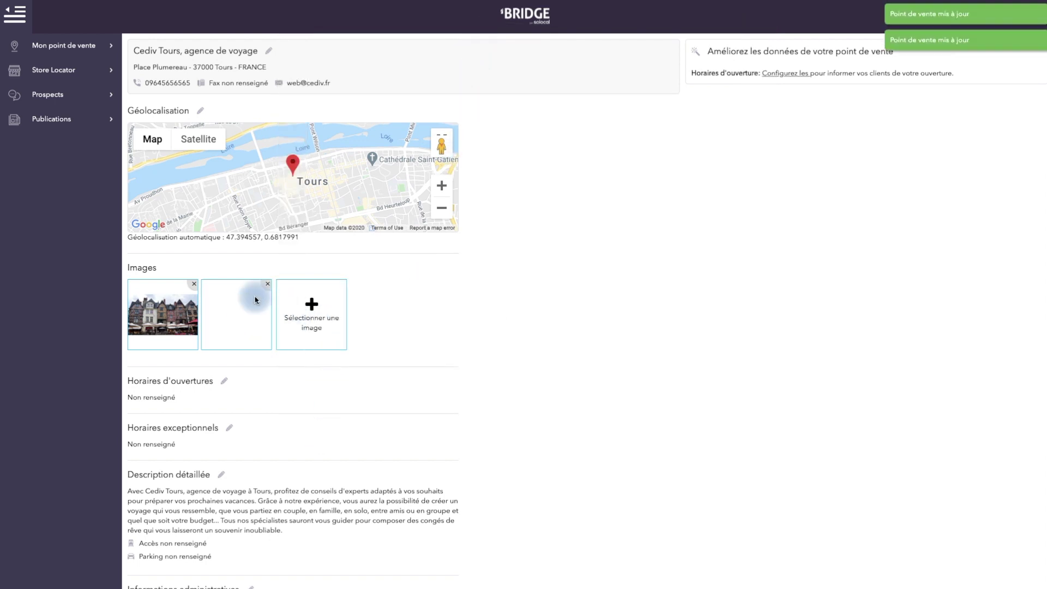
{"action": "left_click", "coordinate": [312, 308]}
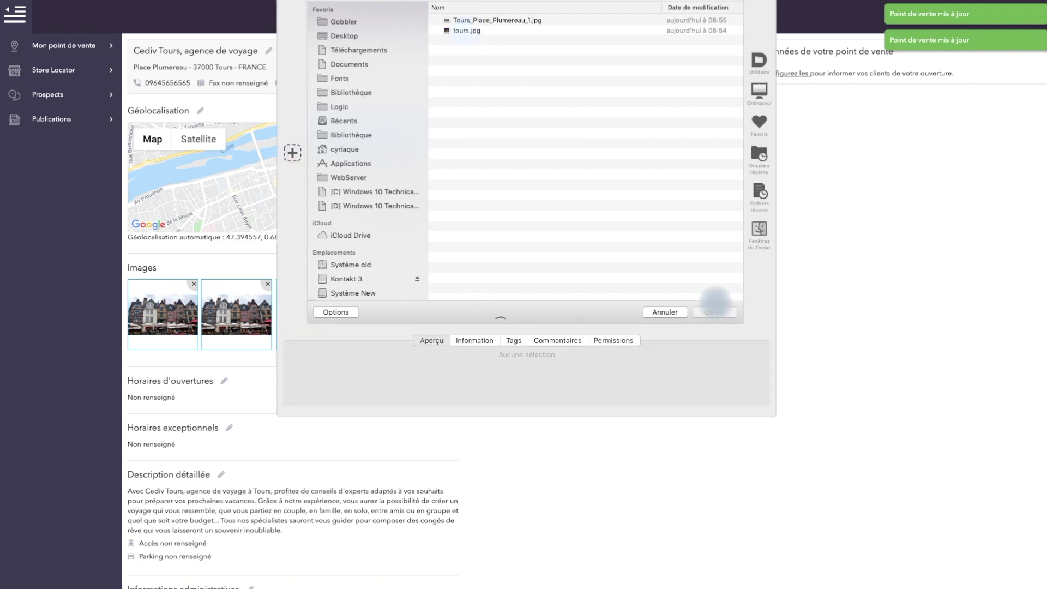
{"action": "left_click", "coordinate": [461, 22]}
{"action": "left_click", "coordinate": [468, 31]}
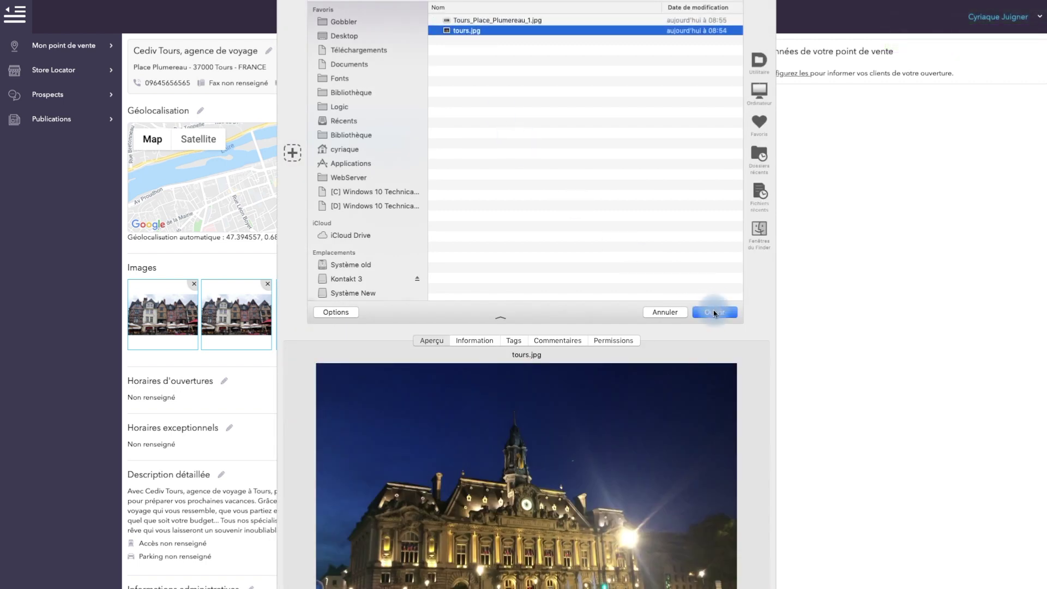
{"action": "left_click", "coordinate": [715, 313]}
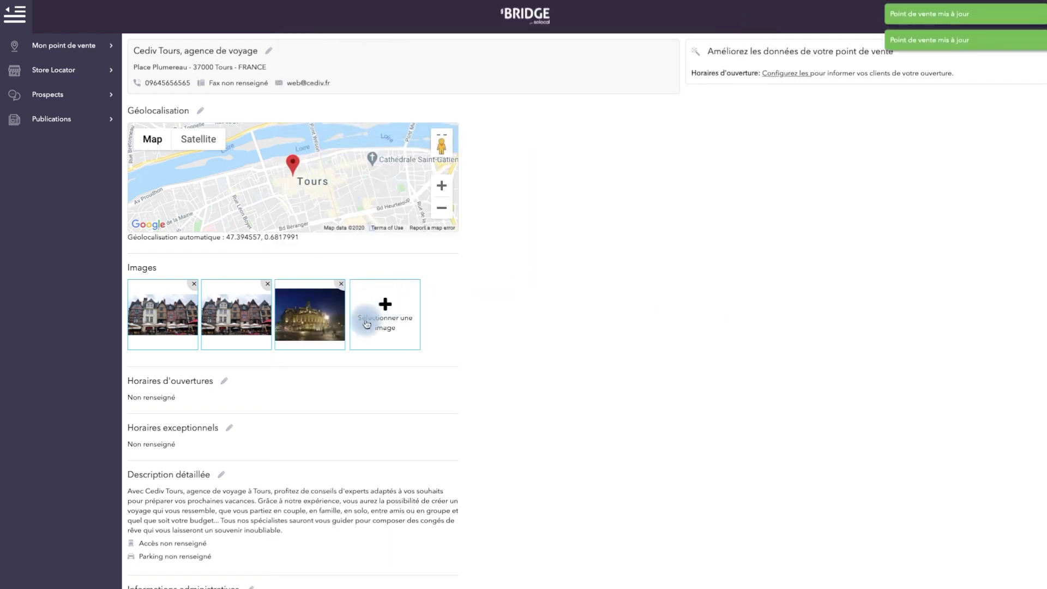
{"action": "left_click", "coordinate": [267, 283]}
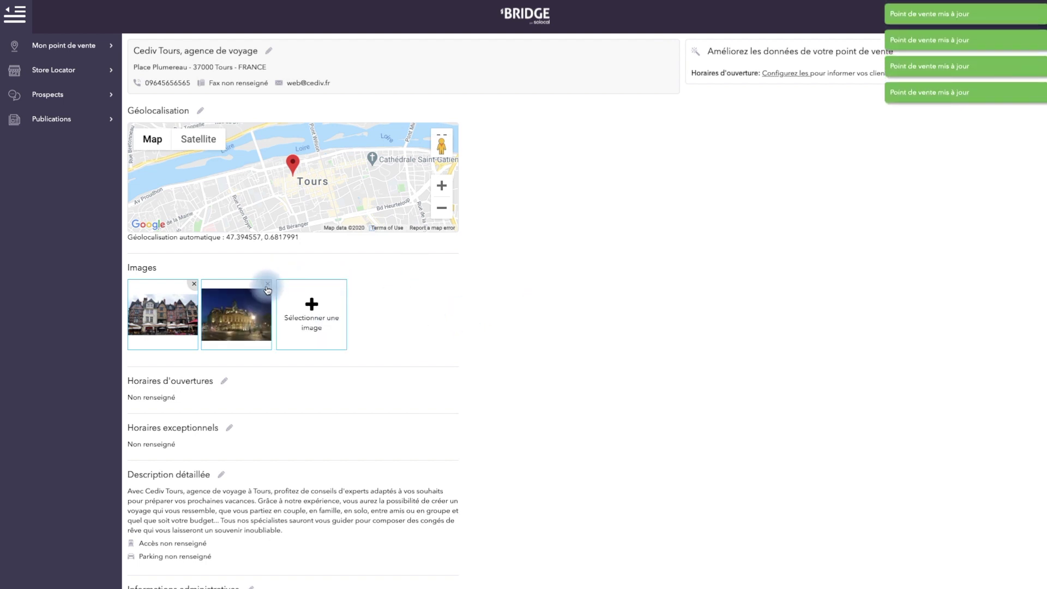
{"action": "left_click", "coordinate": [227, 385]}
Limit the first opening-hours group to Monday and Tuesday only
{"action": "left_click", "coordinate": [607, 86]}
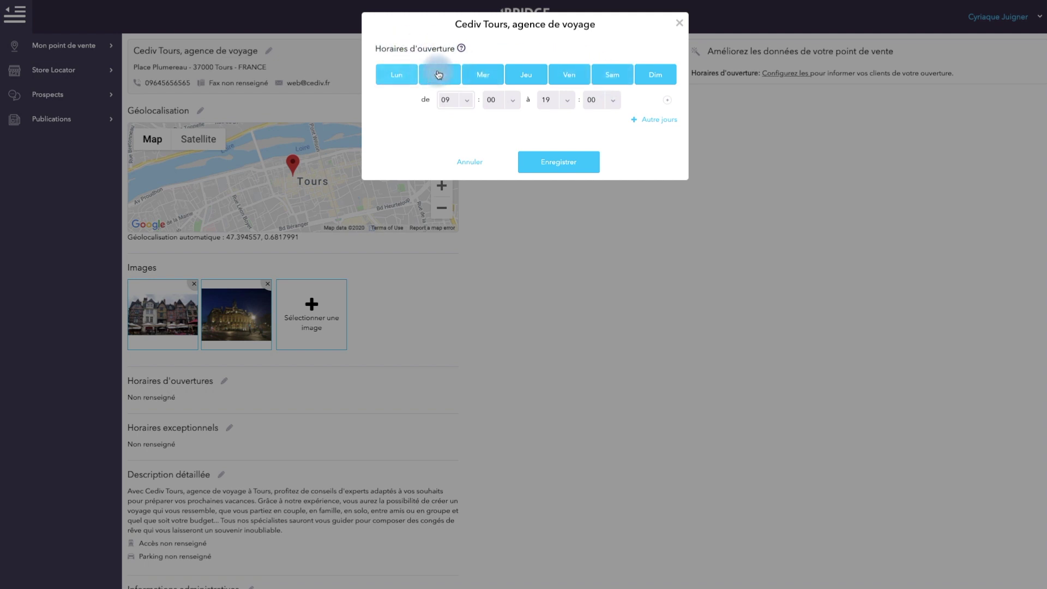
{"action": "left_click", "coordinate": [484, 78]}
{"action": "left_click", "coordinate": [525, 76]}
{"action": "left_click", "coordinate": [567, 77]}
{"action": "left_click", "coordinate": [648, 82]}
{"action": "left_click", "coordinate": [619, 75]}
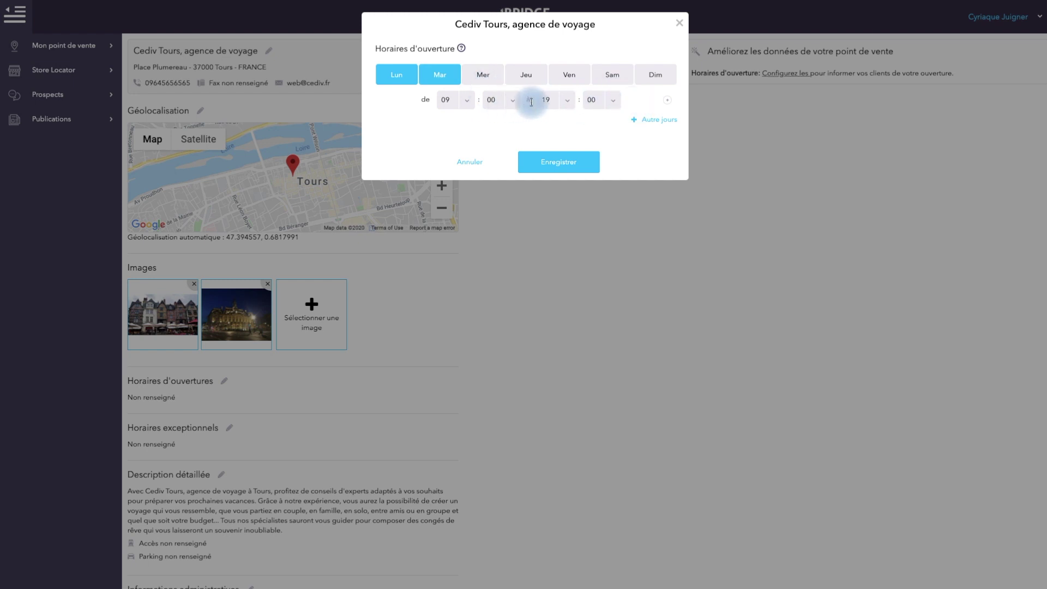
Split Monday–Tuesday hours into two slots, 09:00–12:00 and 14:00–19:00
{"action": "left_click", "coordinate": [669, 101]}
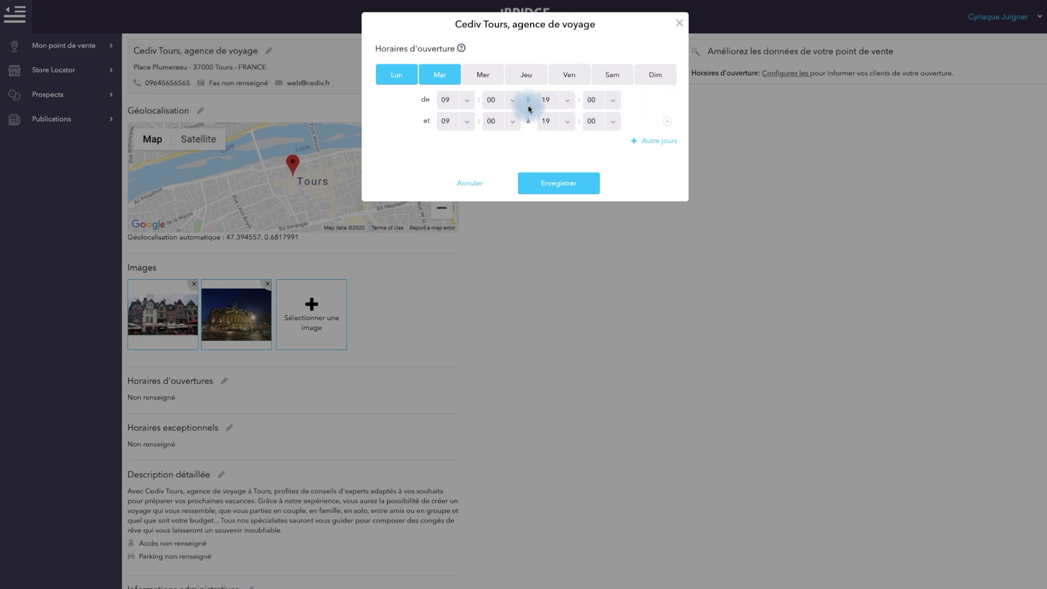
{"action": "left_click", "coordinate": [569, 101]}
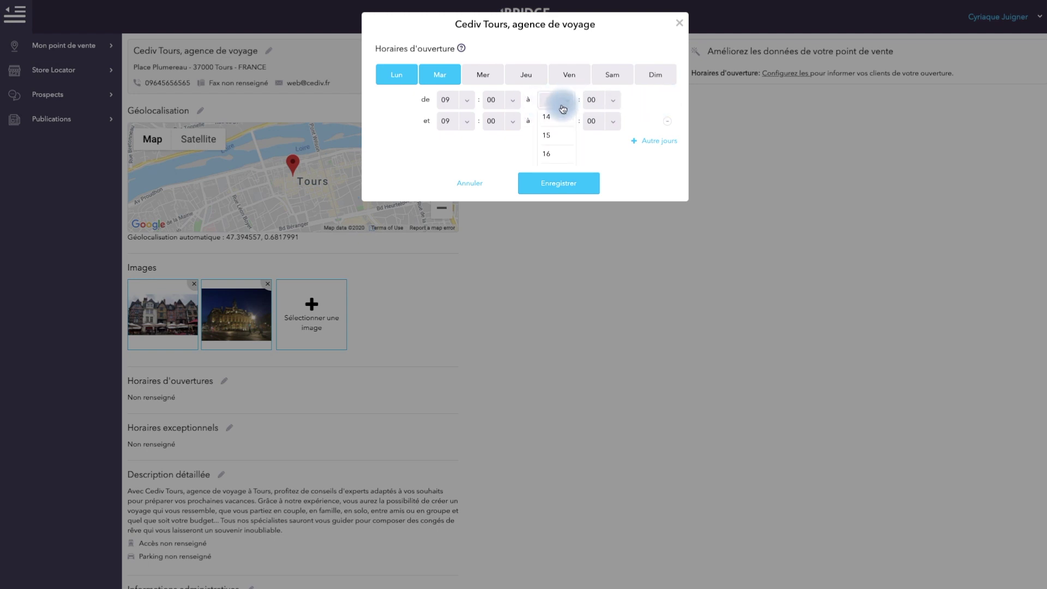
{"action": "scroll", "coordinate": [563, 123], "scroll_direction": "up", "scroll_amount": 2}
{"action": "left_click", "coordinate": [561, 122]}
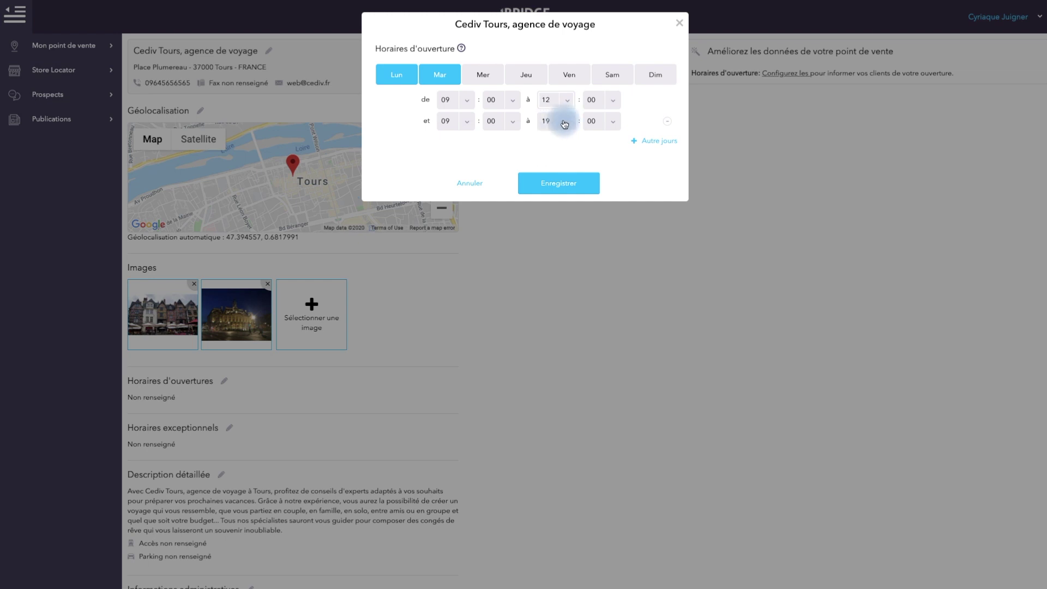
{"action": "left_click", "coordinate": [467, 122]}
{"action": "scroll", "coordinate": [453, 154], "scroll_direction": "down", "scroll_amount": 3}
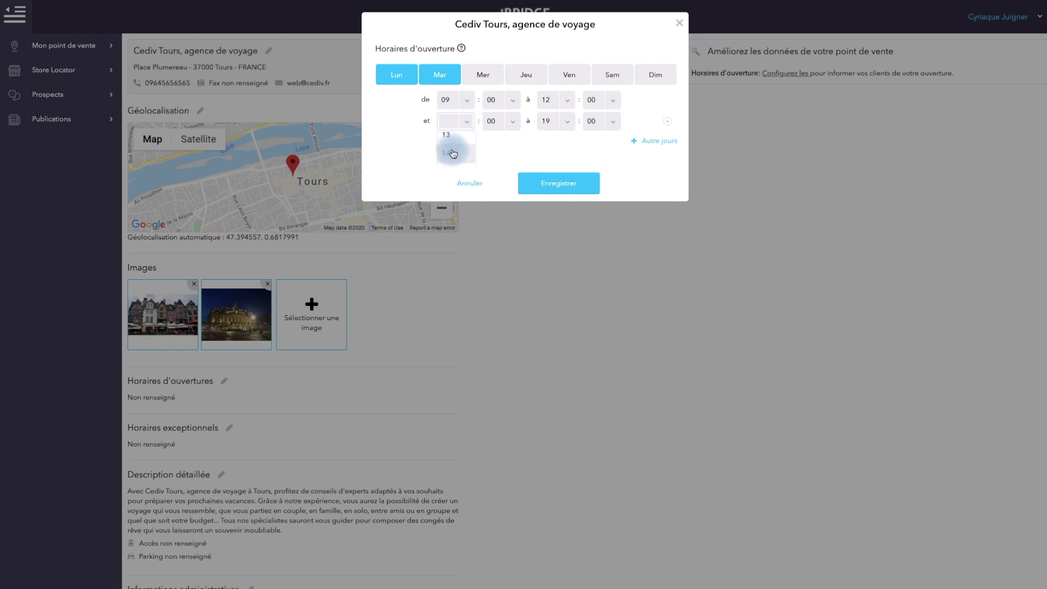
{"action": "left_click", "coordinate": [452, 153]}
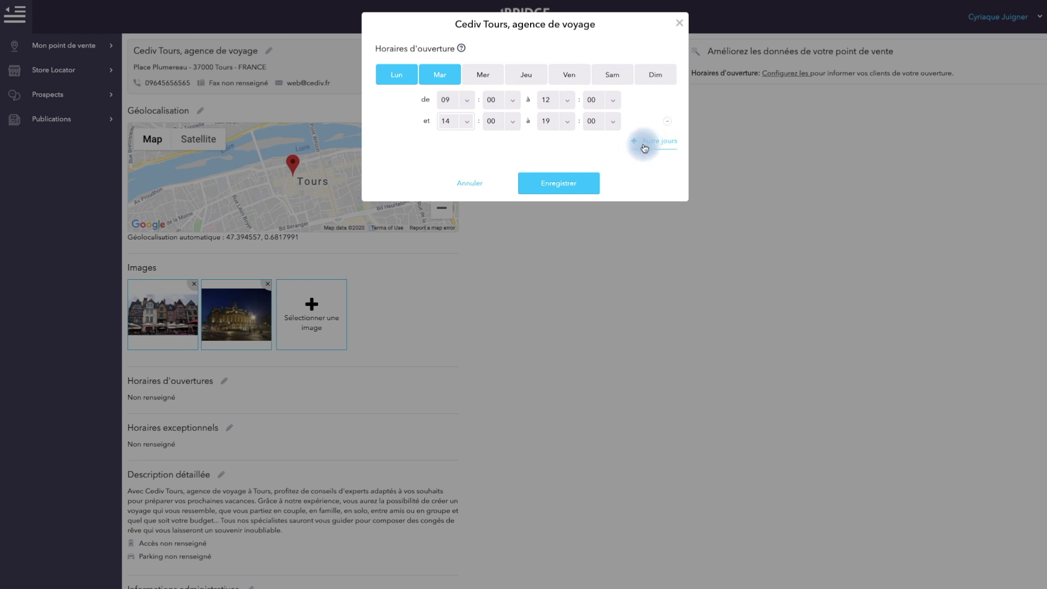
Add a Wednesday hours group with slots 09:00–11:00 and 17:00–19:00
{"action": "left_click", "coordinate": [643, 144]}
{"action": "left_click", "coordinate": [483, 166]}
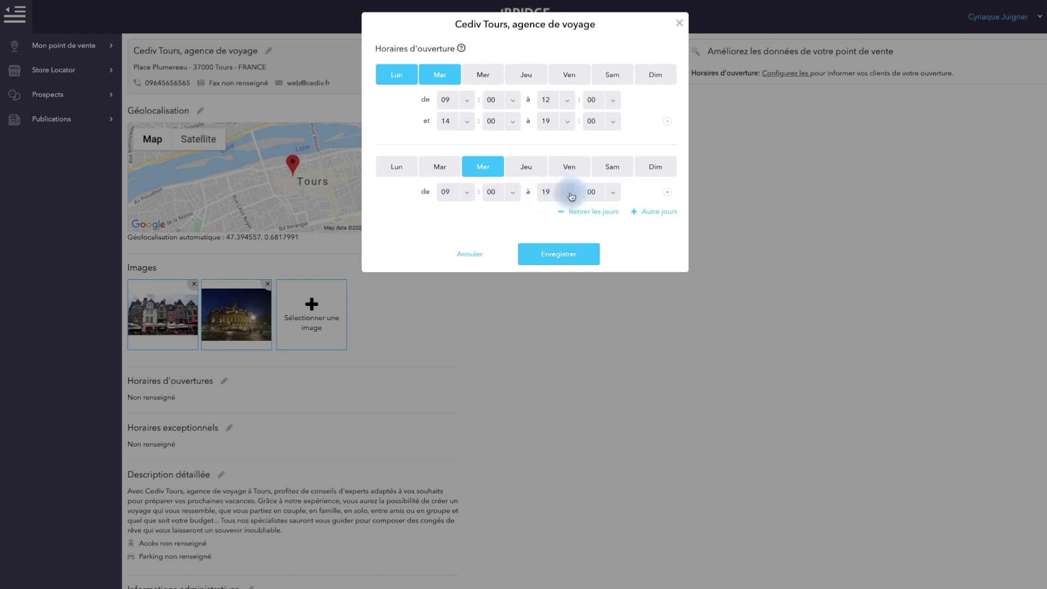
{"action": "left_click", "coordinate": [667, 195]}
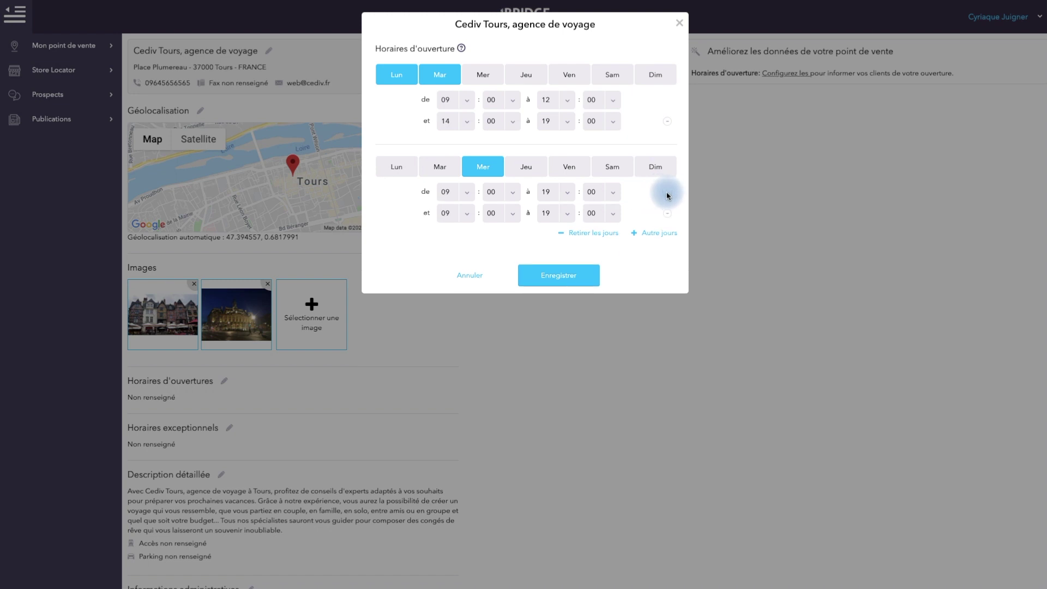
{"action": "left_click", "coordinate": [568, 194]}
{"action": "scroll", "coordinate": [557, 218], "scroll_direction": "up", "scroll_amount": 3}
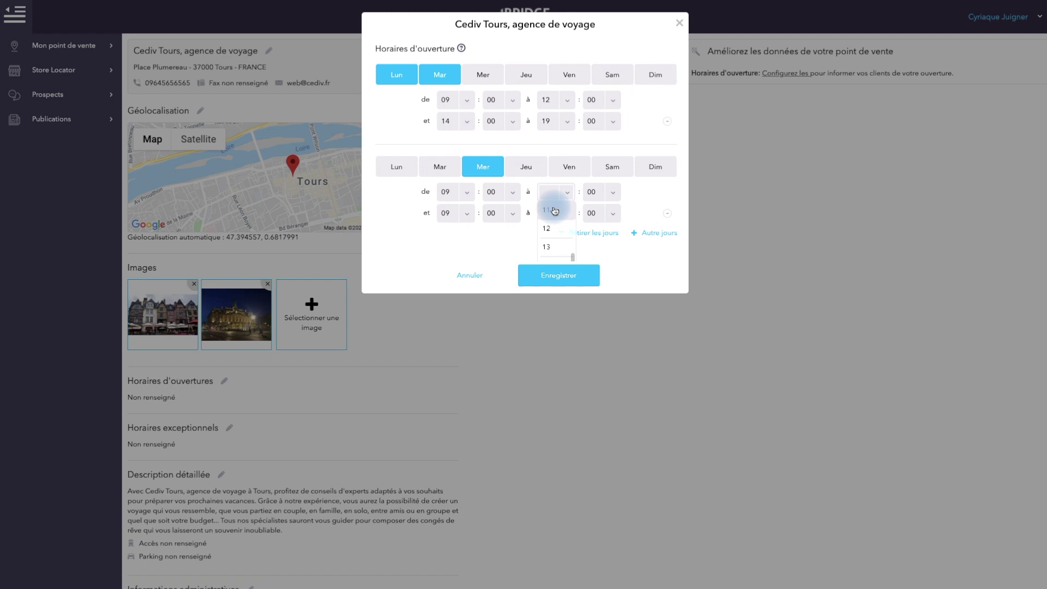
{"action": "left_click", "coordinate": [461, 213]}
{"action": "scroll", "coordinate": [460, 244], "scroll_direction": "down", "scroll_amount": 1}
{"action": "scroll", "coordinate": [459, 244], "scroll_direction": "down", "scroll_amount": 1}
{"action": "scroll", "coordinate": [460, 244], "scroll_direction": "down", "scroll_amount": 3}
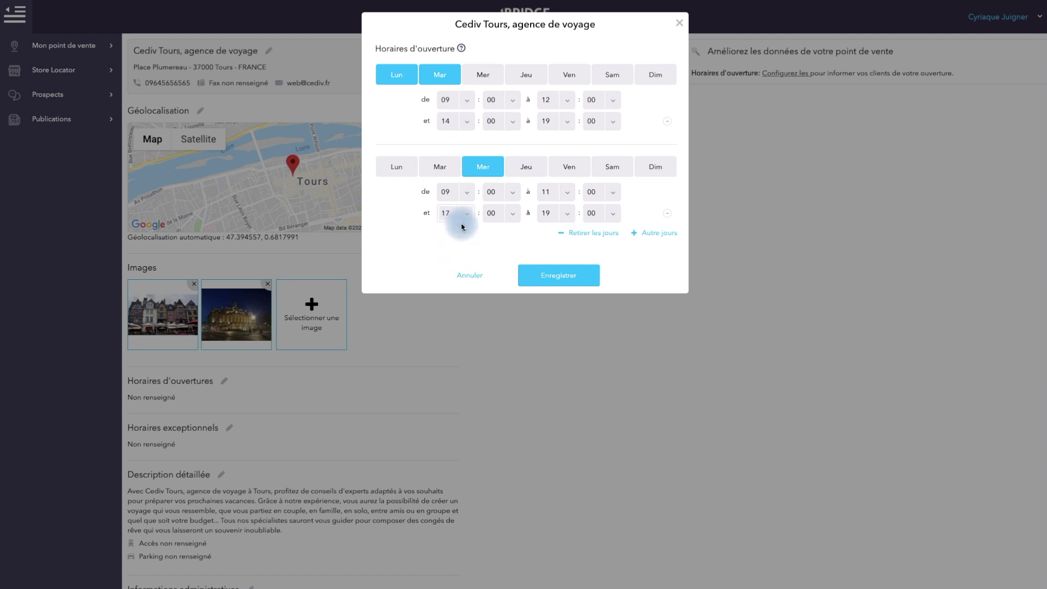
Save the weekly opening hours
{"action": "left_click", "coordinate": [578, 283]}
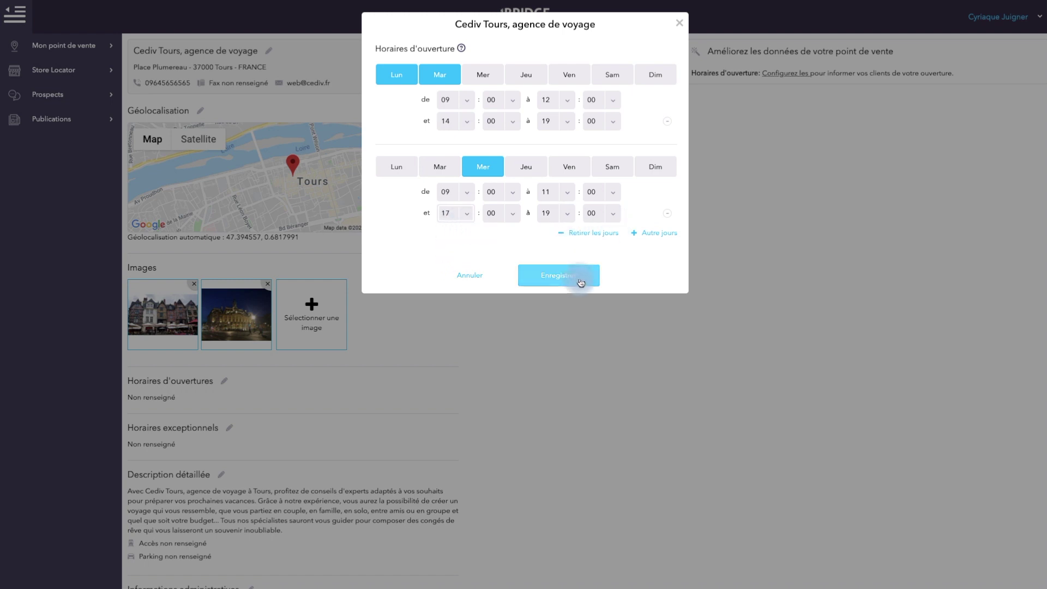
{"action": "left_click", "coordinate": [596, 236]}
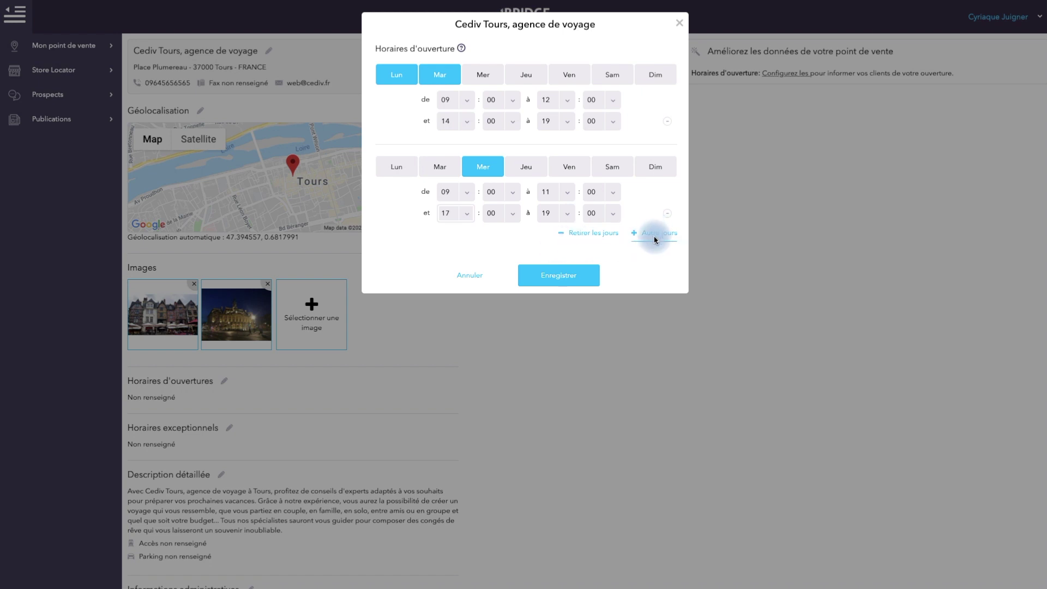
{"action": "left_click", "coordinate": [565, 276]}
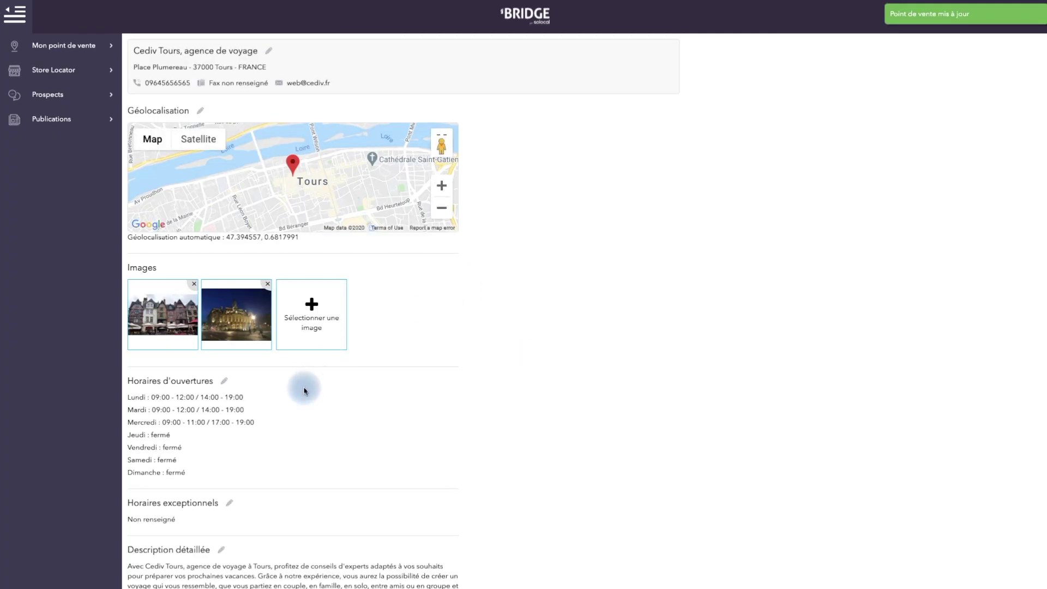
Review the saved Monday–Wednesday hours and the Thursday–Sunday days marked closed
{"action": "left_click_drag", "start_coordinate": [271, 427], "coordinate": [131, 378]}
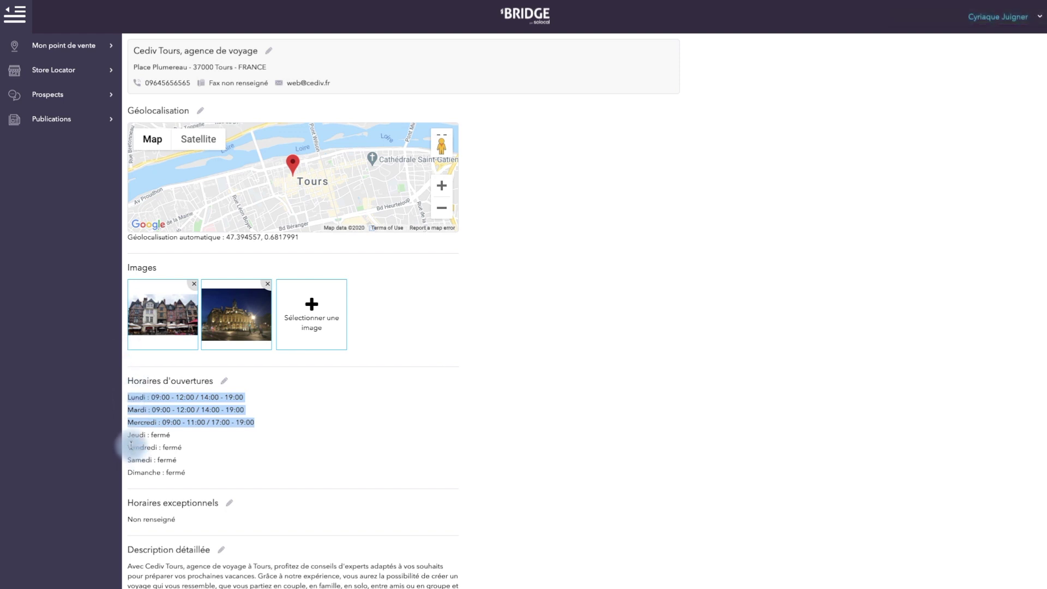
{"action": "left_click_drag", "start_coordinate": [128, 434], "coordinate": [203, 457]}
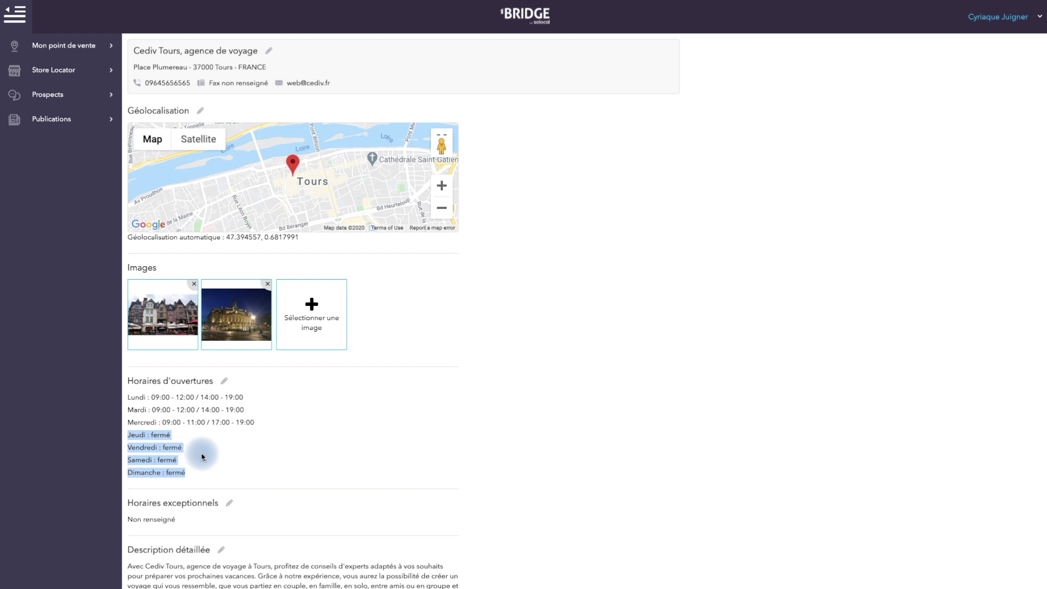
{"action": "left_click", "coordinate": [204, 456]}
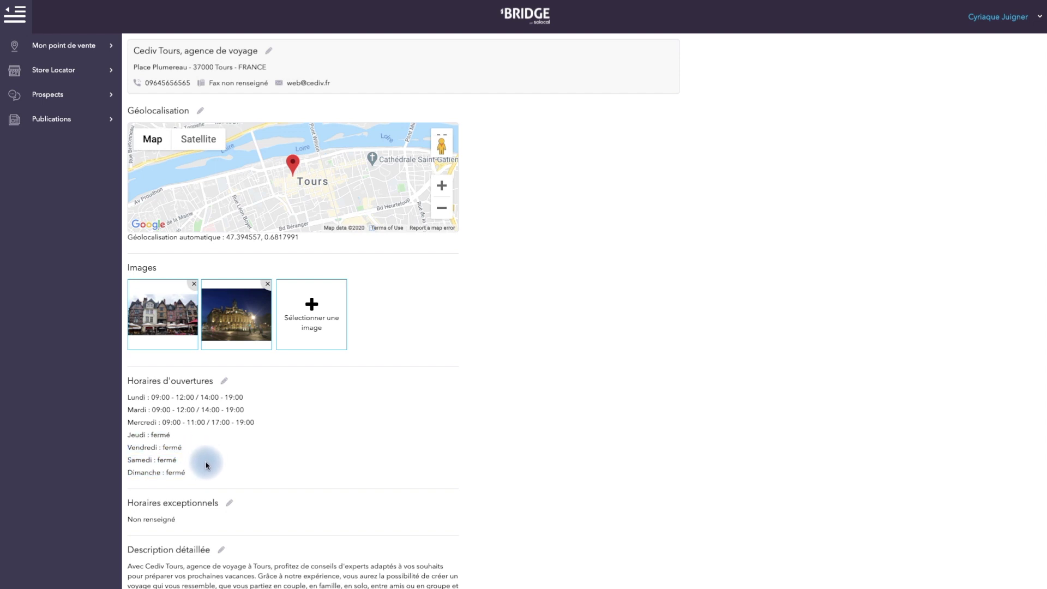
{"action": "left_click", "coordinate": [230, 503]}
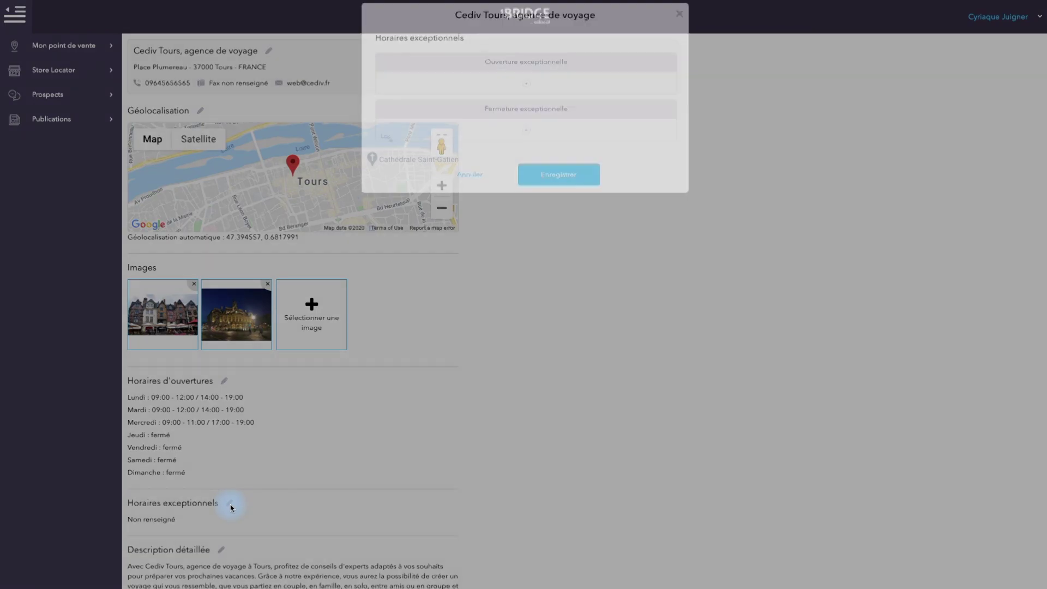
Add an exceptional opening period from 12-10-2020 to 23-10-2020
{"action": "left_click", "coordinate": [527, 93]}
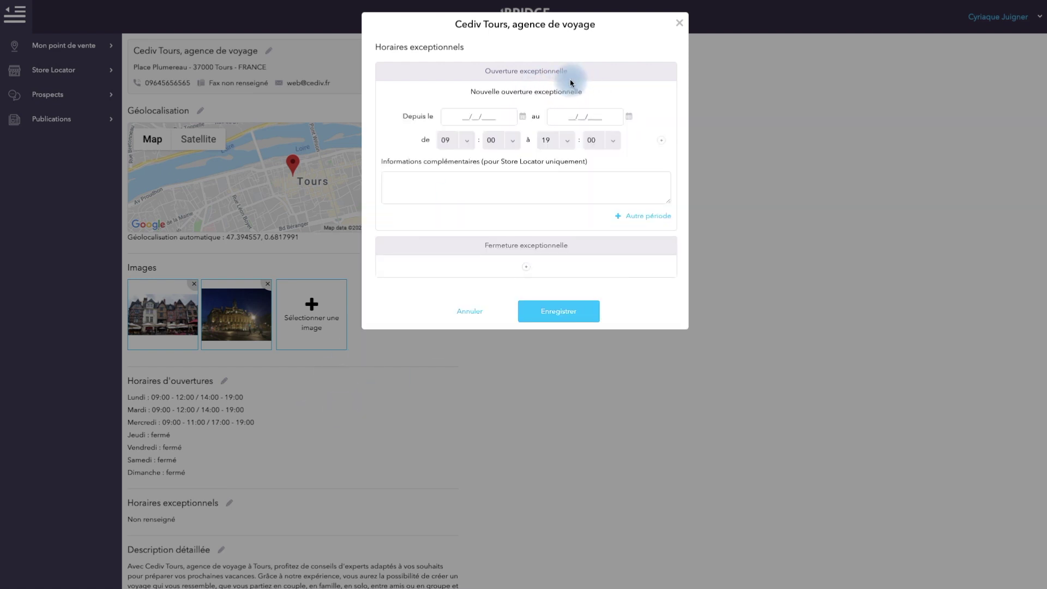
{"action": "left_click", "coordinate": [522, 117]}
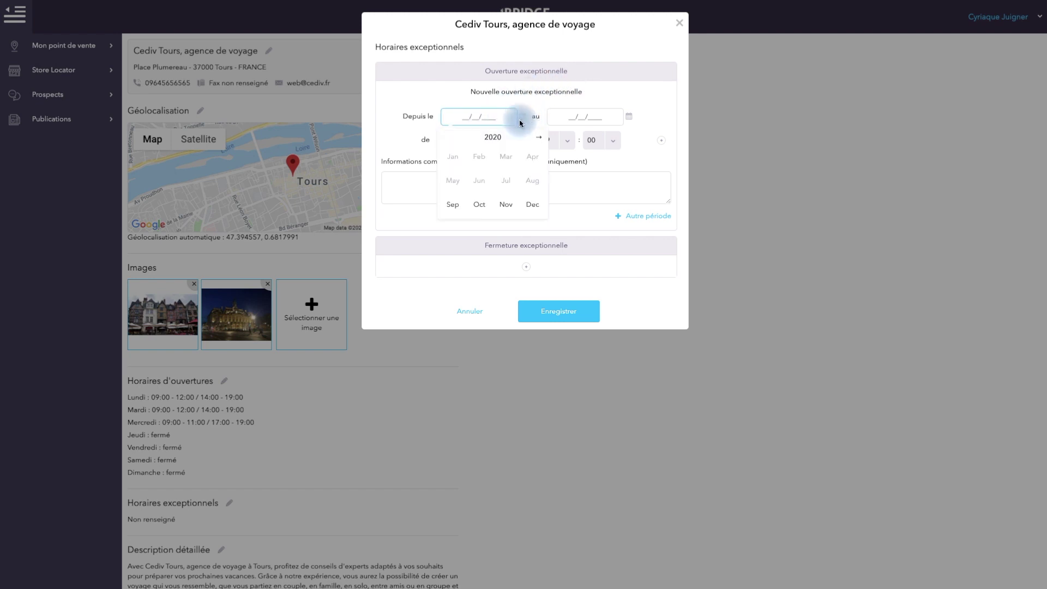
{"action": "left_click", "coordinate": [474, 205]}
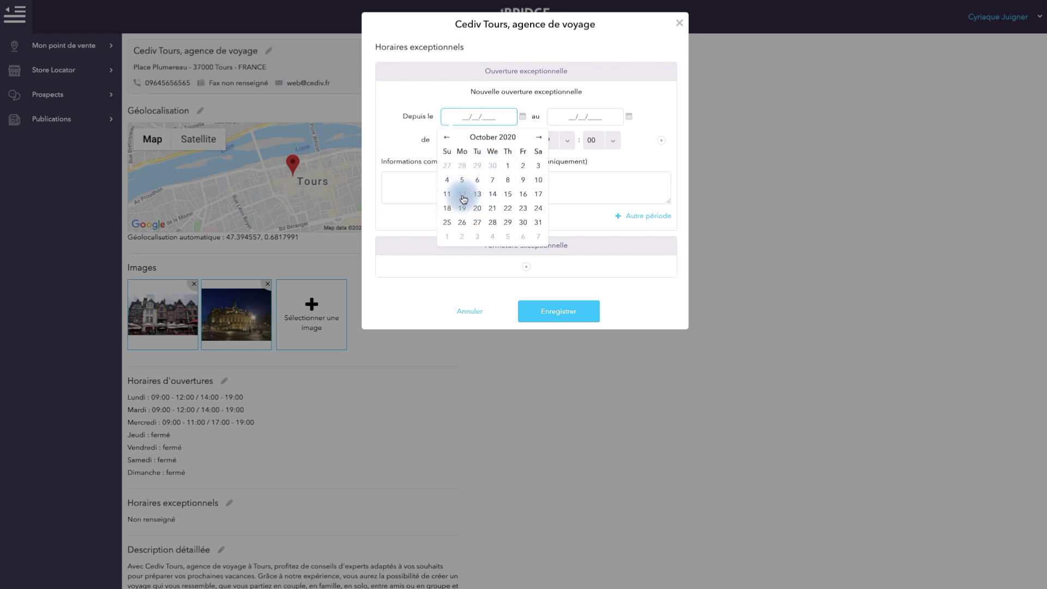
{"action": "left_click", "coordinate": [462, 194]}
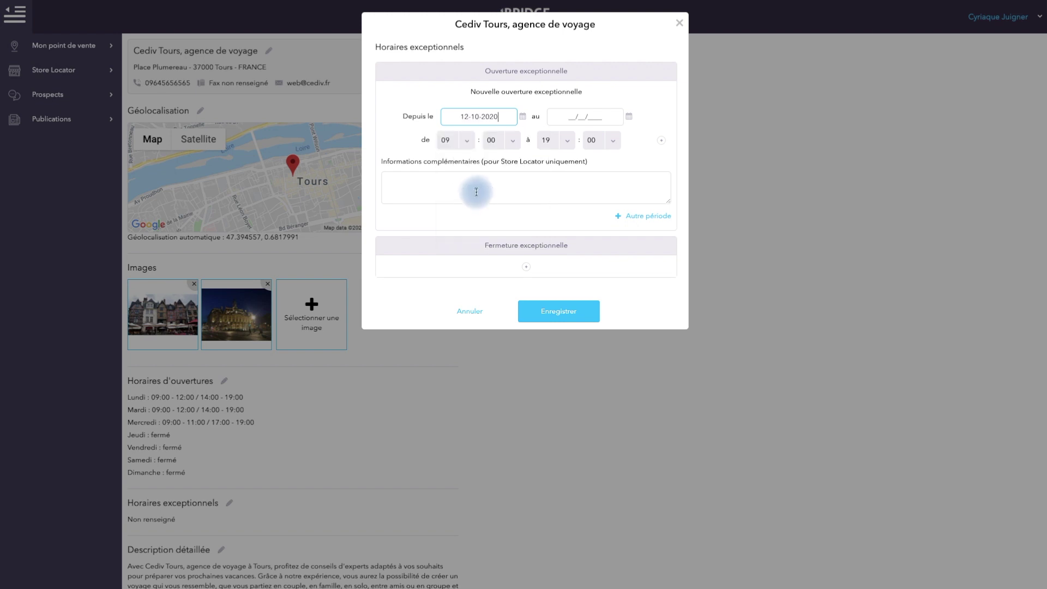
{"action": "left_click", "coordinate": [570, 121]}
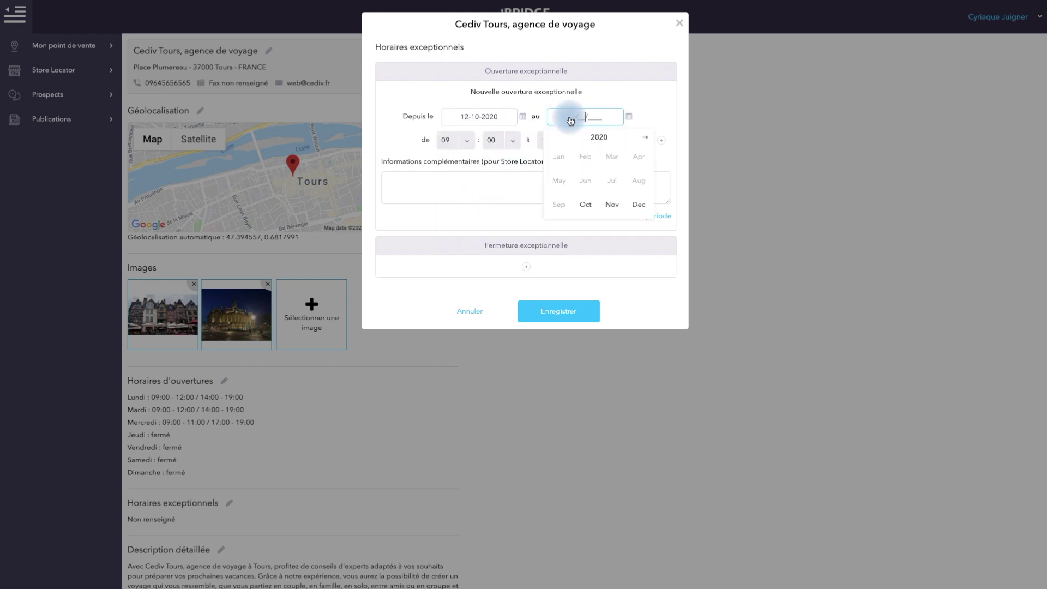
{"action": "left_click", "coordinate": [587, 210]}
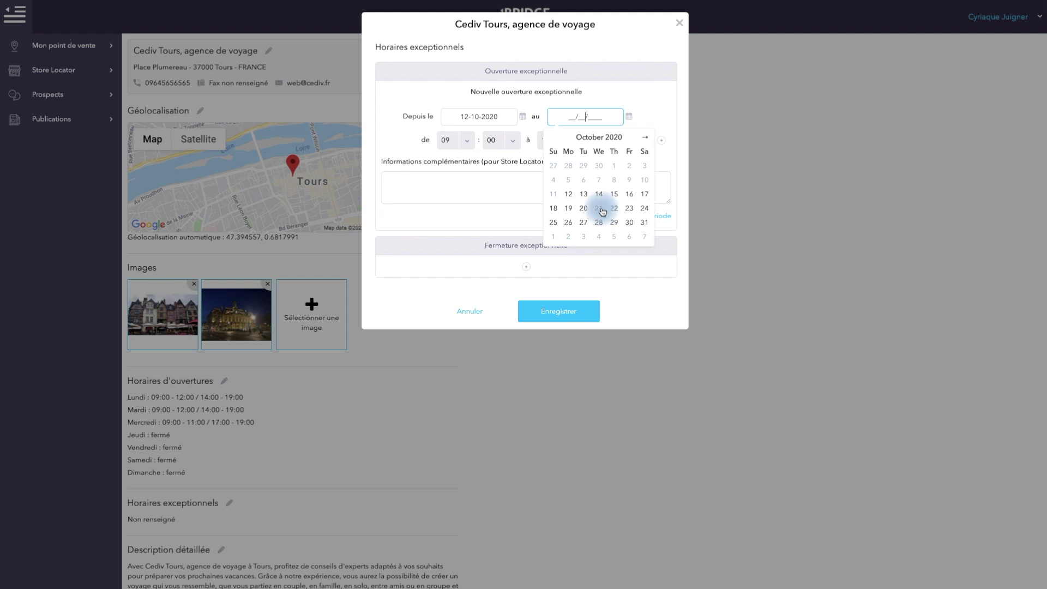
{"action": "left_click", "coordinate": [629, 209]}
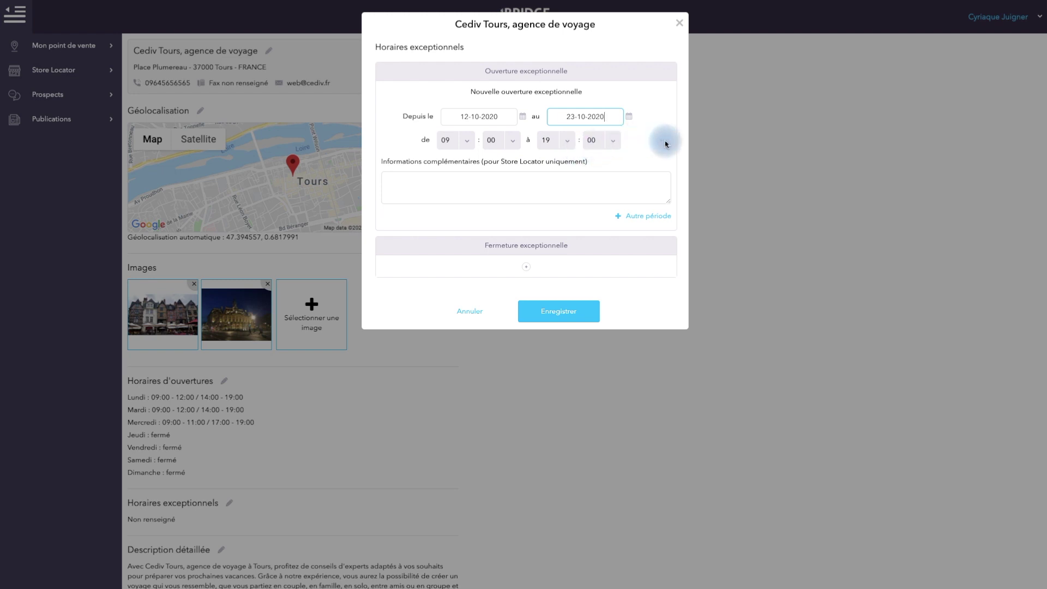
Split the exceptional opening's daily hours into 09:00–14:00 and 15:00–19:00
{"action": "left_click", "coordinate": [568, 140]}
{"action": "scroll", "coordinate": [556, 164], "scroll_direction": "up", "scroll_amount": 3}
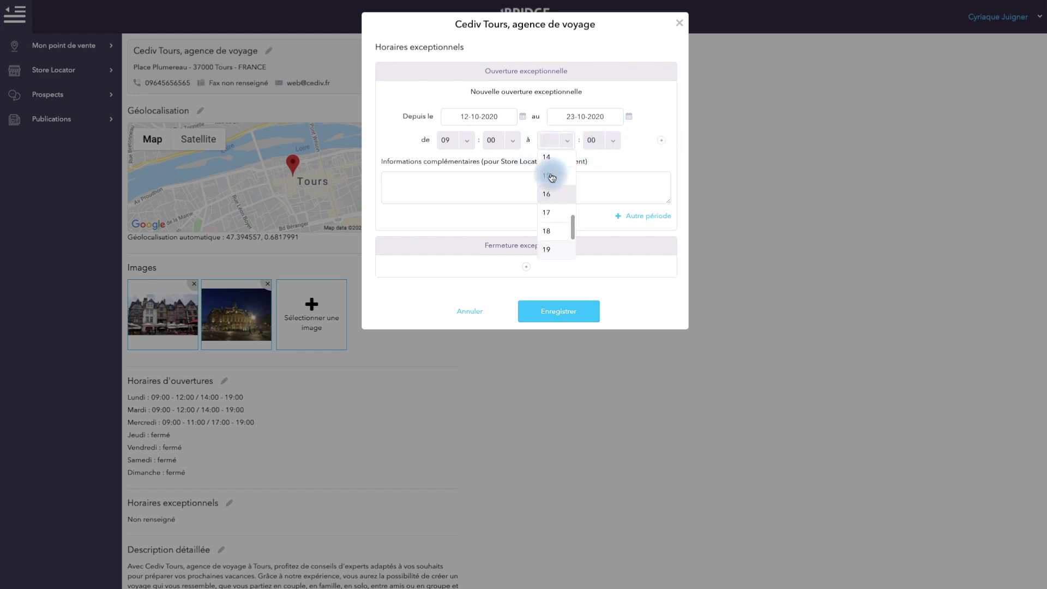
{"action": "left_click", "coordinate": [555, 159]}
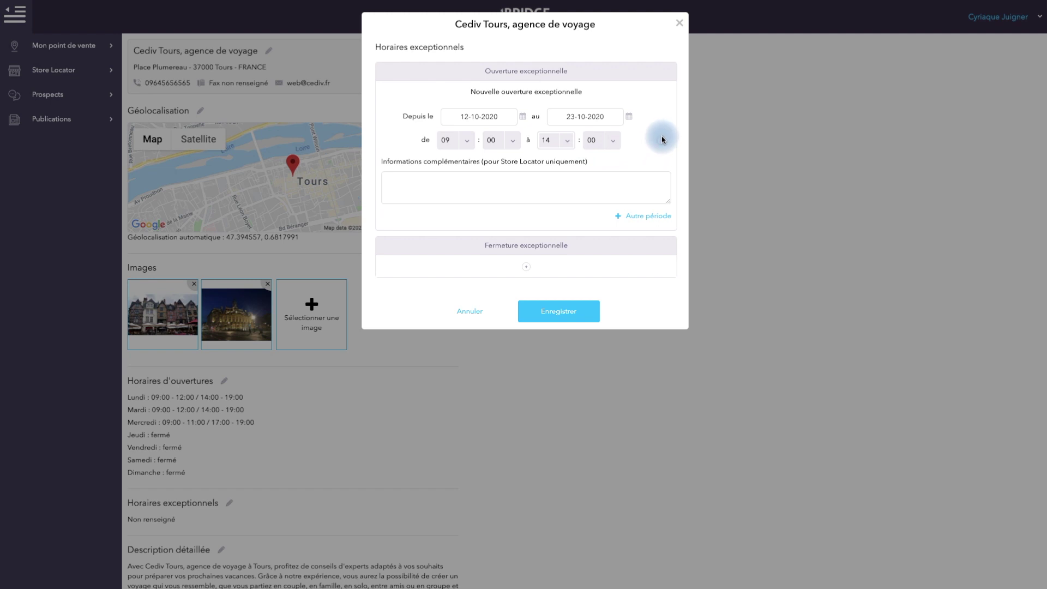
{"action": "left_click", "coordinate": [661, 140]}
{"action": "left_click", "coordinate": [460, 162]}
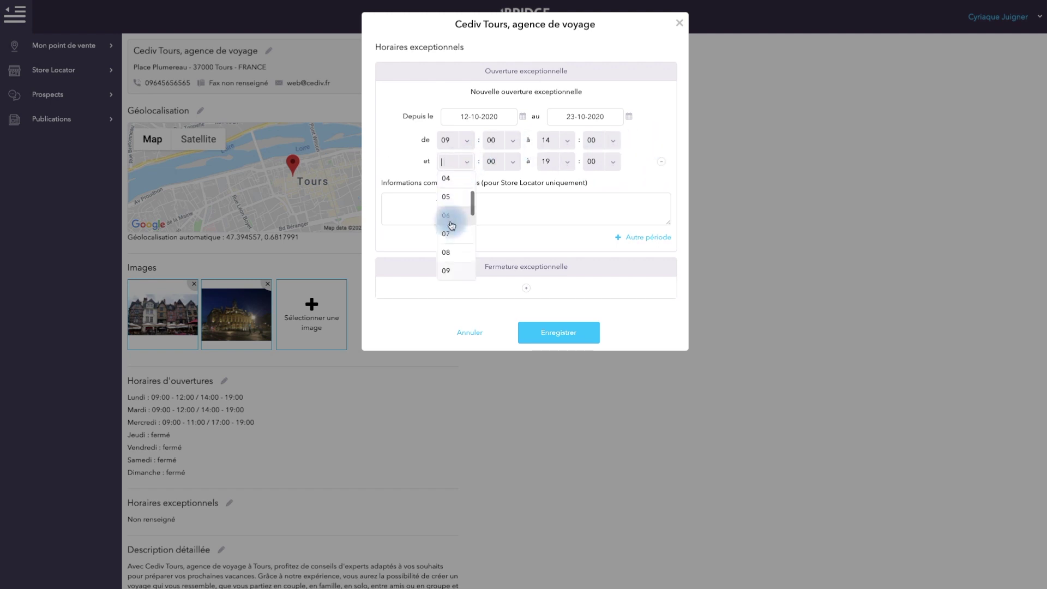
{"action": "scroll", "coordinate": [456, 240], "scroll_direction": "down", "scroll_amount": 2}
{"action": "left_click", "coordinate": [456, 242]}
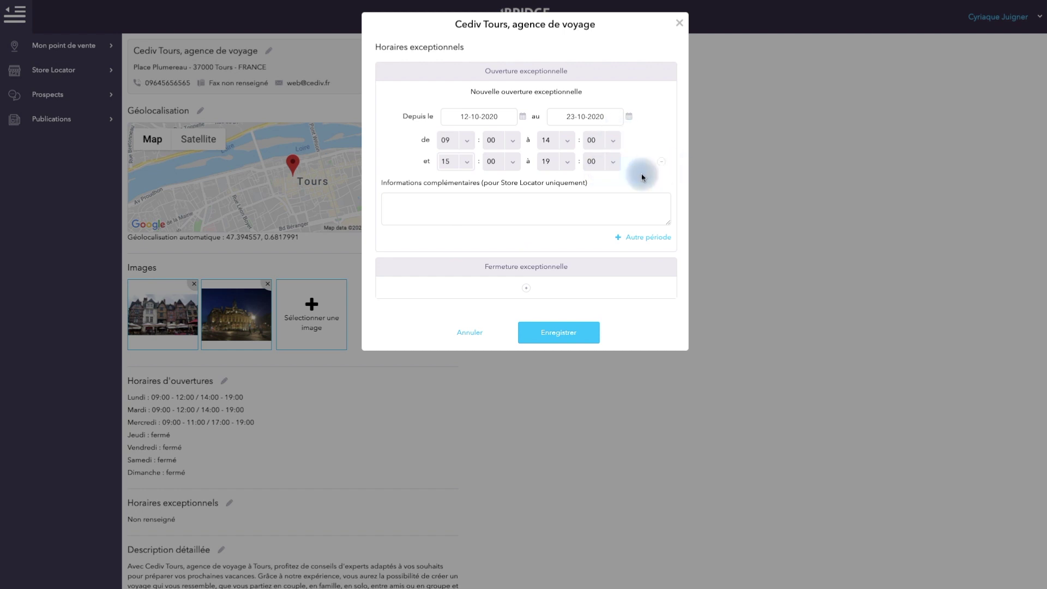
Enter additional information for the period, then add and remove an extra empty period
{"action": "left_click", "coordinate": [496, 208]}
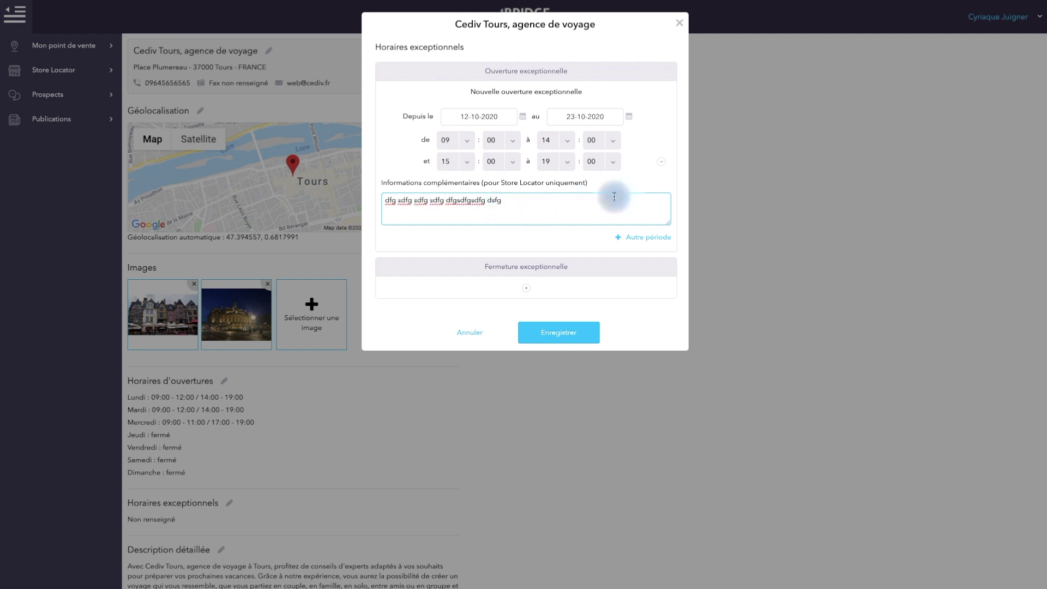
{"action": "left_click", "coordinate": [643, 240]}
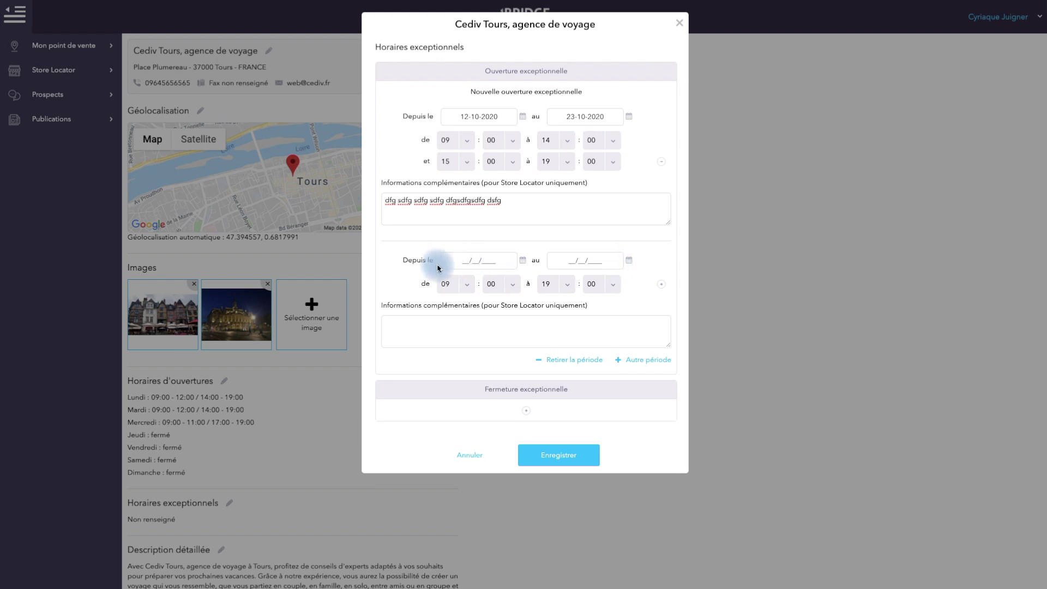
{"action": "left_click", "coordinate": [560, 361]}
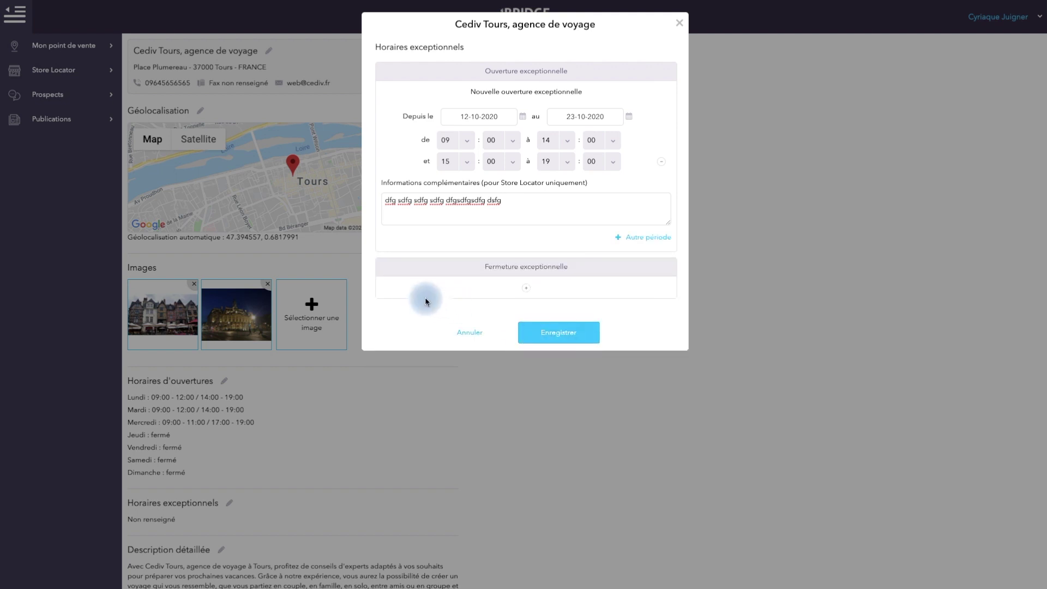
Add a Fermeture exceptionnelle running from 05-10-2020 to 05-10-2020 and save the exceptional hours
{"action": "left_click", "coordinate": [527, 291]}
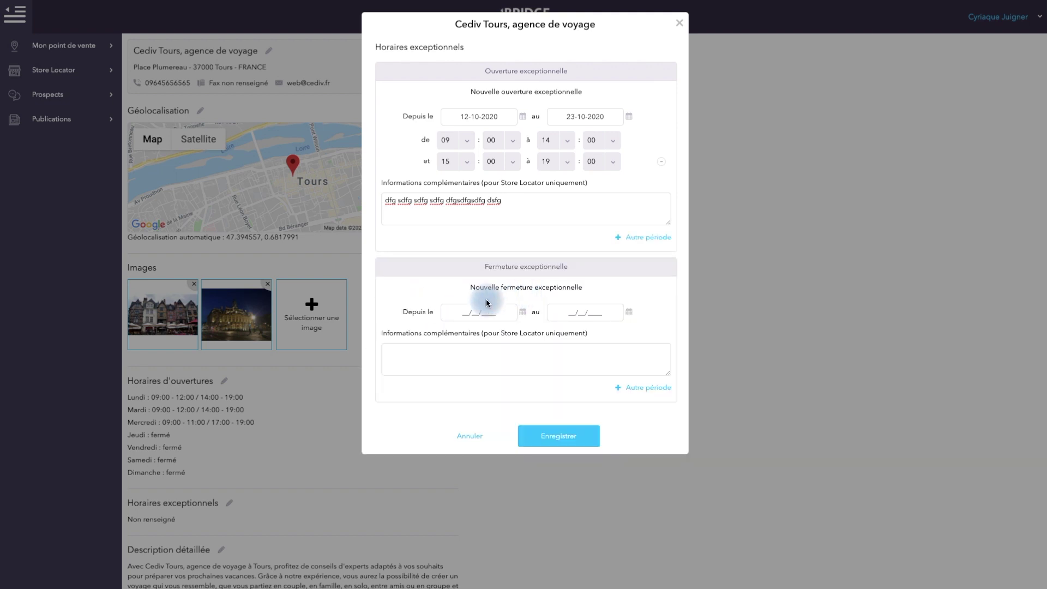
{"action": "left_click", "coordinate": [472, 315]}
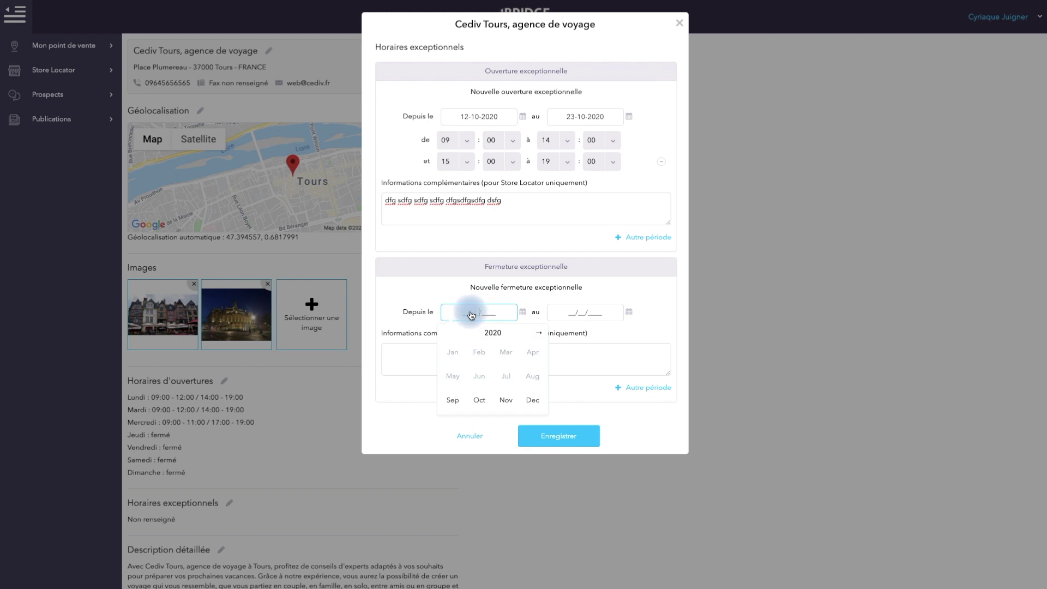
{"action": "left_click", "coordinate": [479, 400]}
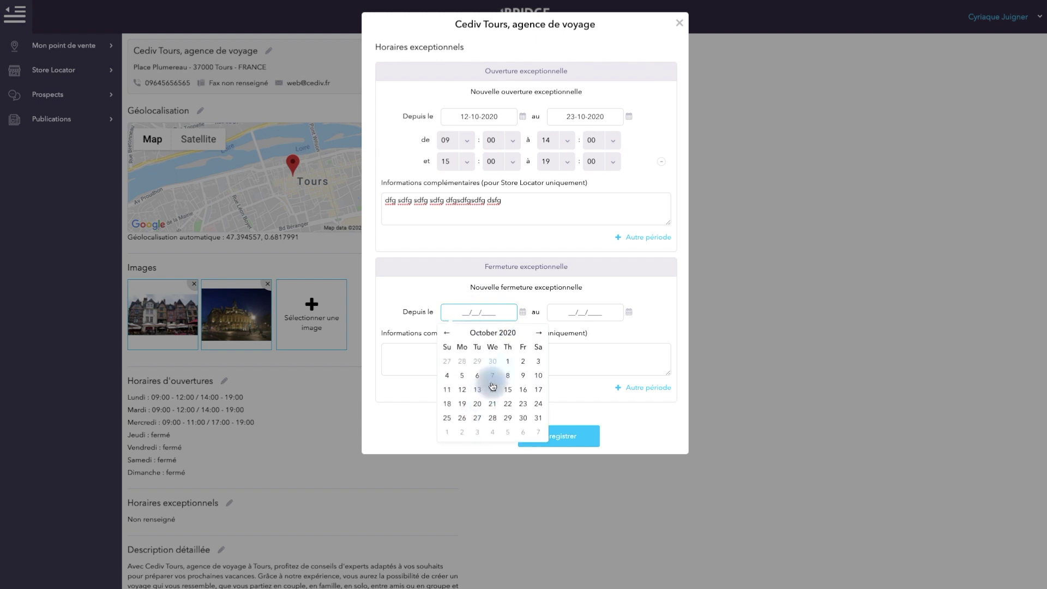
{"action": "left_click", "coordinate": [463, 380]}
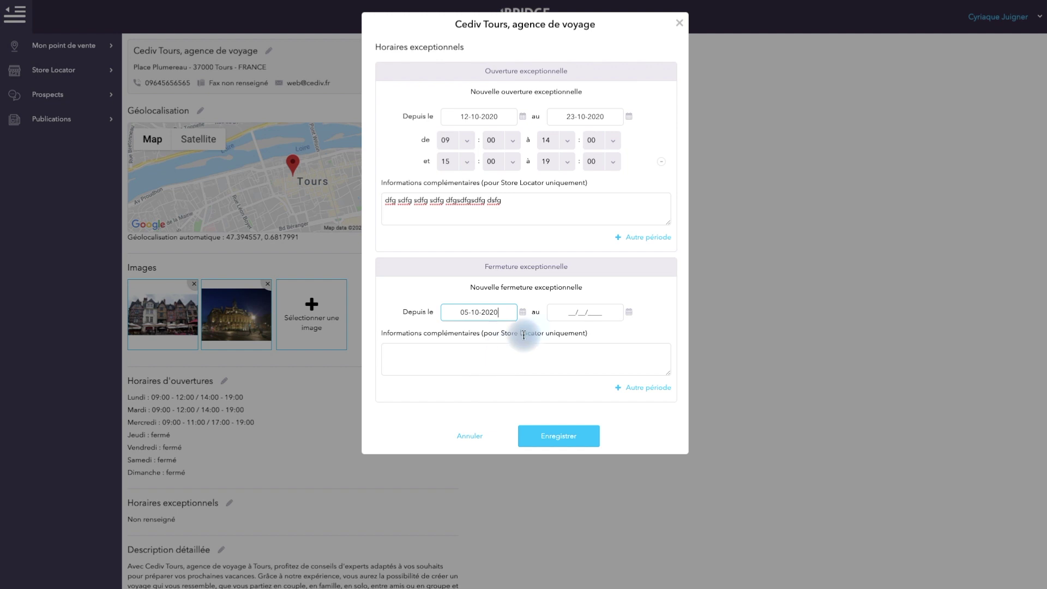
{"action": "left_click", "coordinate": [603, 312]}
{"action": "left_click", "coordinate": [588, 399]}
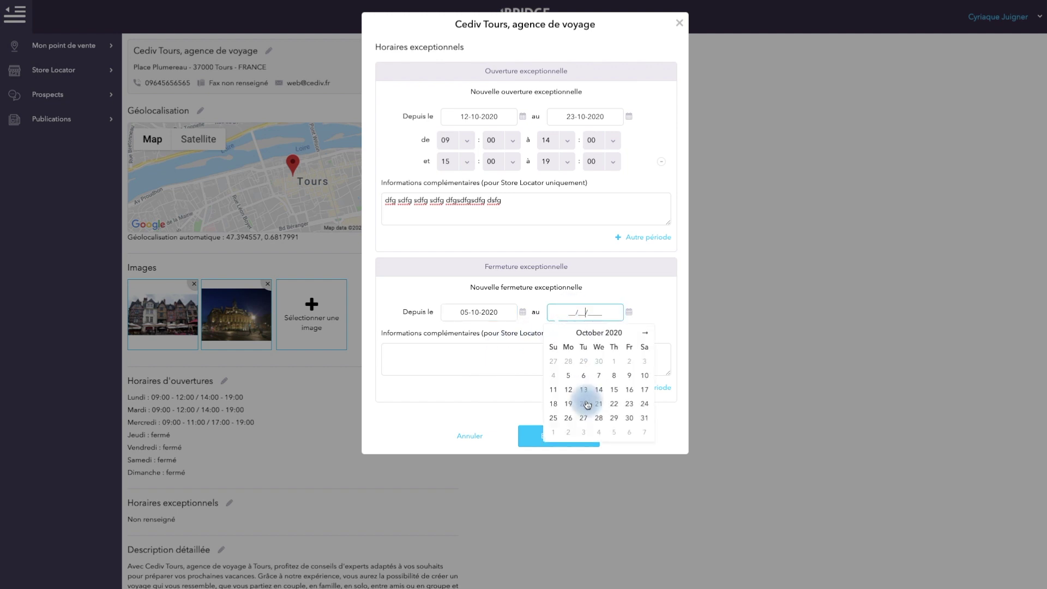
{"action": "left_click", "coordinate": [563, 381]}
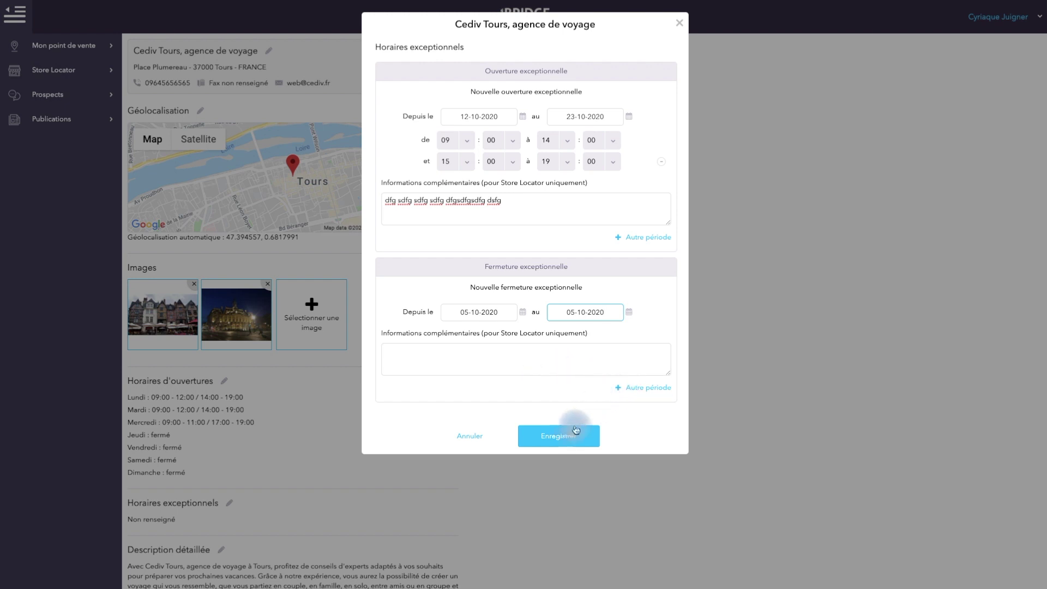
{"action": "left_click", "coordinate": [557, 435]}
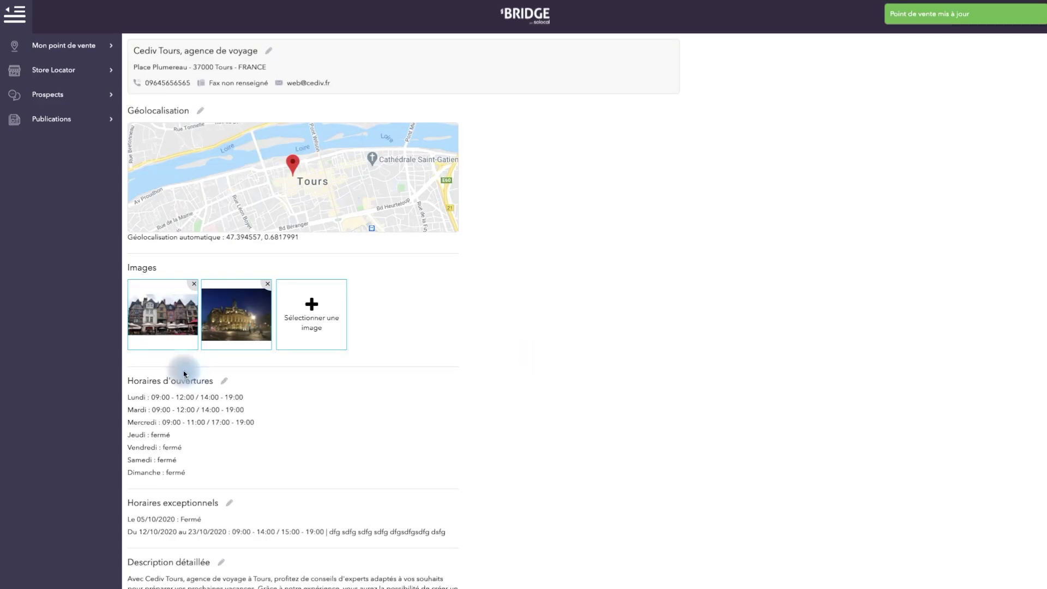
Highlight the 05/10/2020 closure line, then the 12/10–23/10/2020 opening line and its additional information
{"action": "left_click_drag", "start_coordinate": [214, 518], "coordinate": [129, 518]}
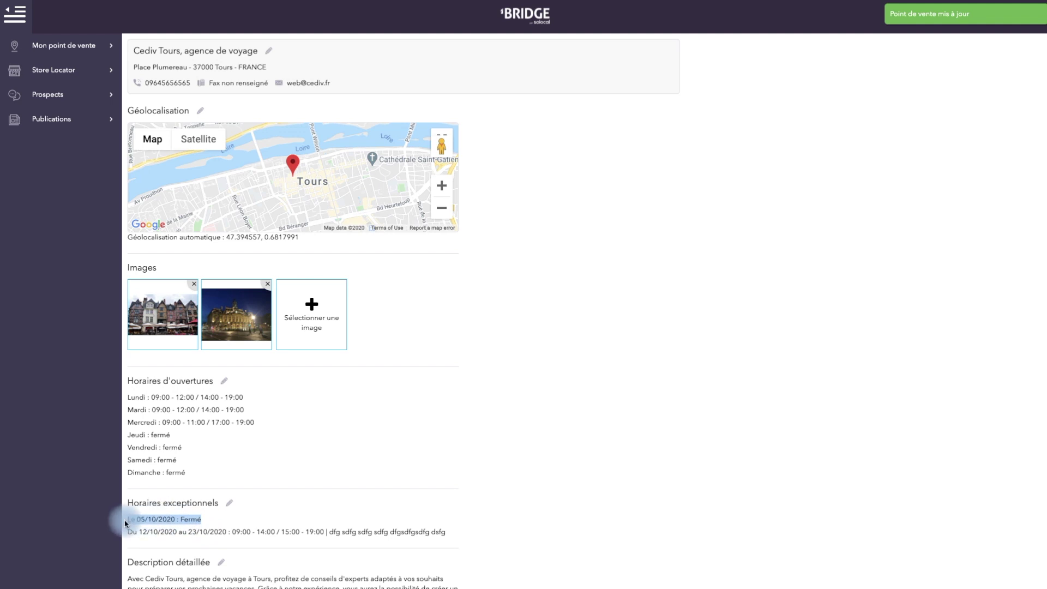
{"action": "left_click", "coordinate": [153, 521]}
{"action": "left_click_drag", "start_coordinate": [132, 533], "coordinate": [448, 538]}
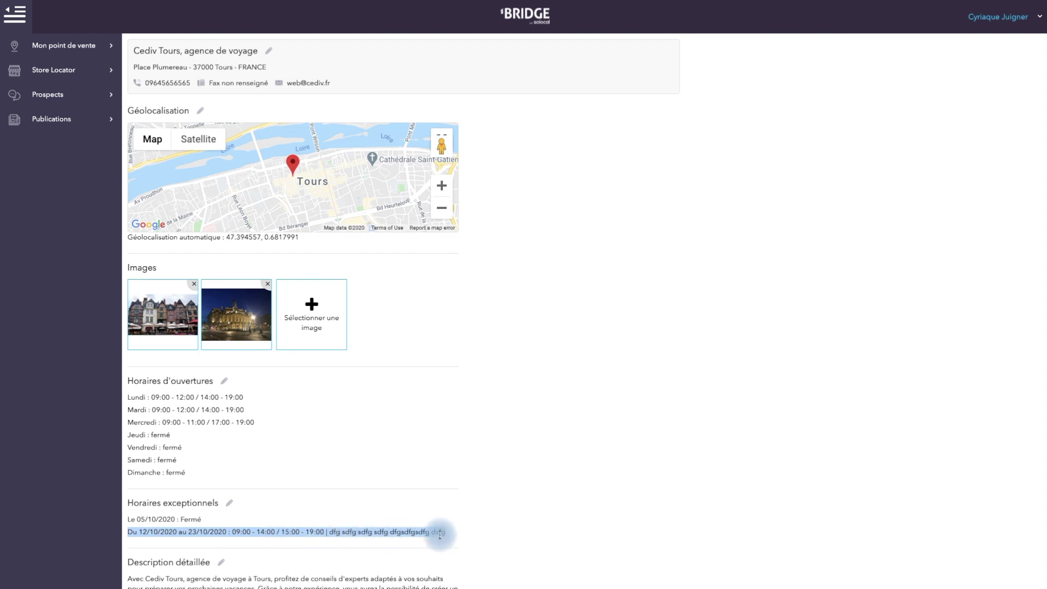
{"action": "left_click", "coordinate": [425, 534]}
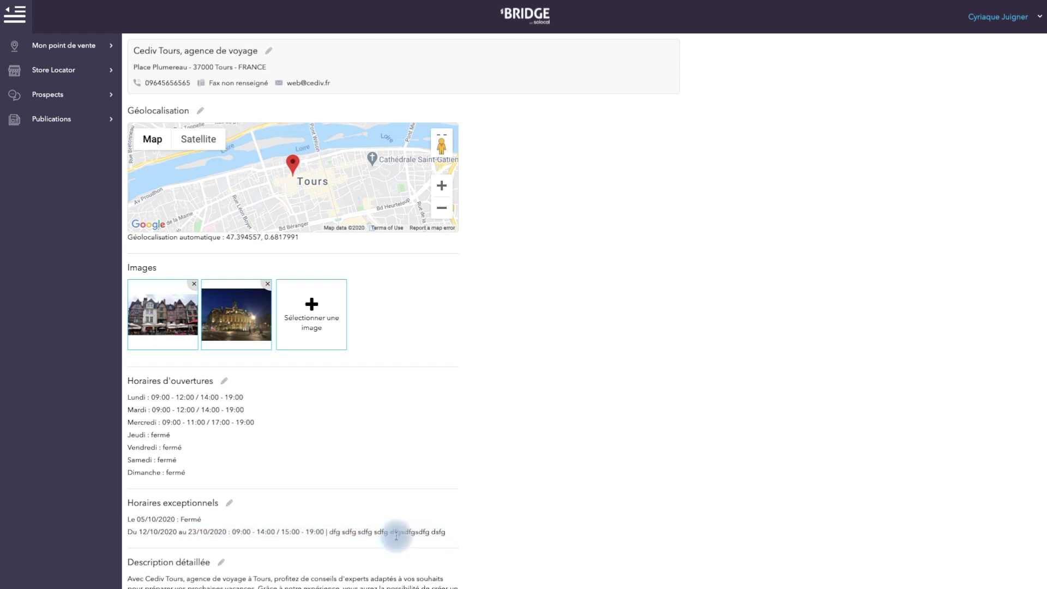
{"action": "left_click_drag", "start_coordinate": [330, 532], "coordinate": [447, 532]}
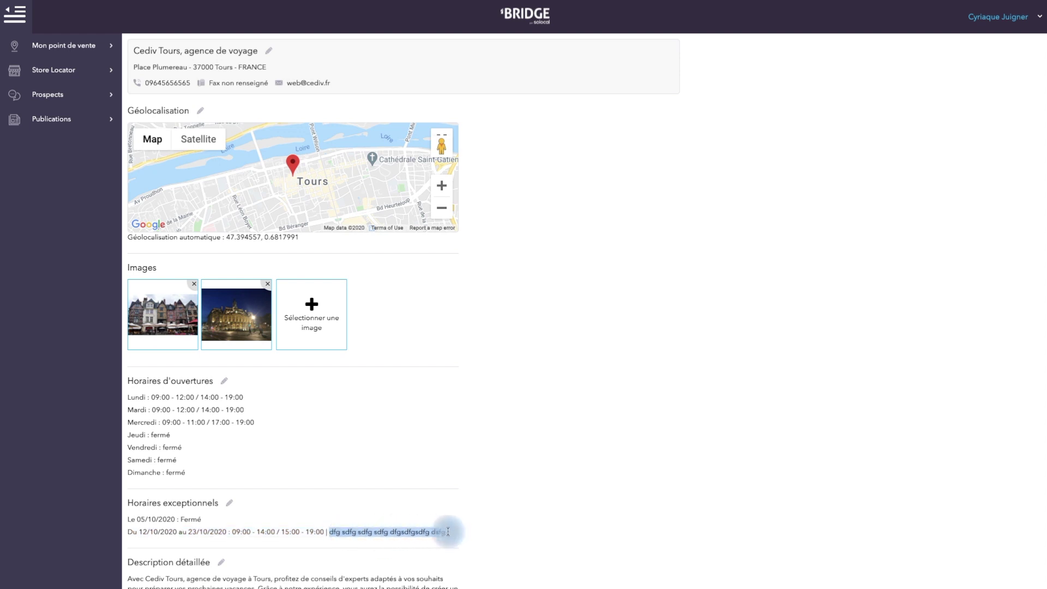